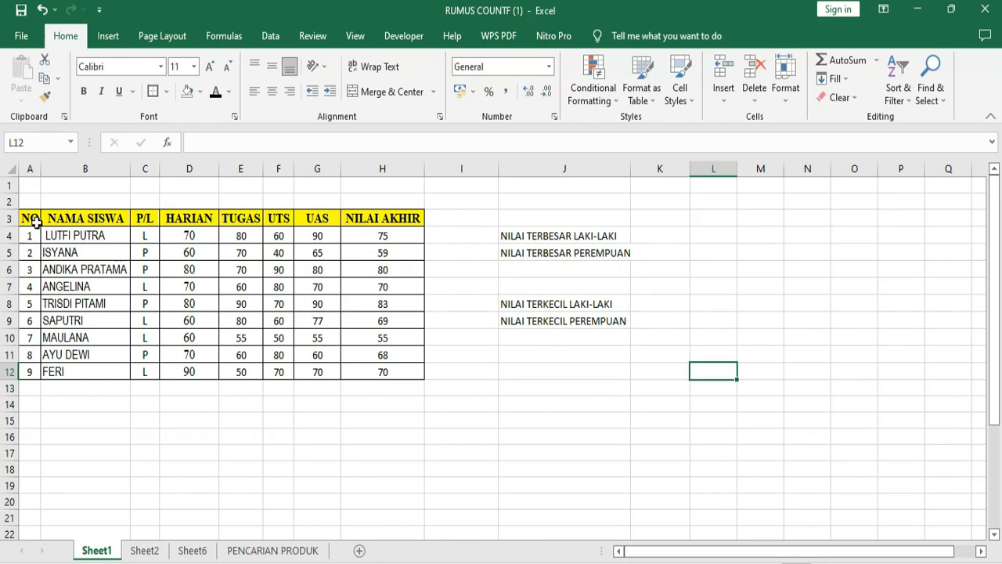
On Sheet2, widen the TERJUAL column so the label PRODUK YANG PALING SEDIKIT TERJUAL in row 19 fits.
left_click_drag(41, 218, 389, 374)
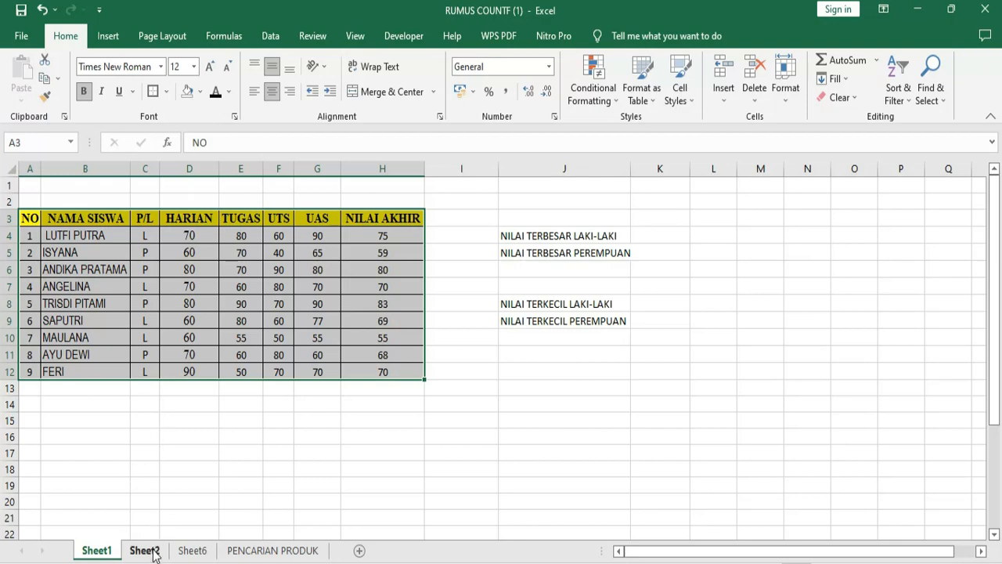
left_click(152, 552)
left_click(149, 256)
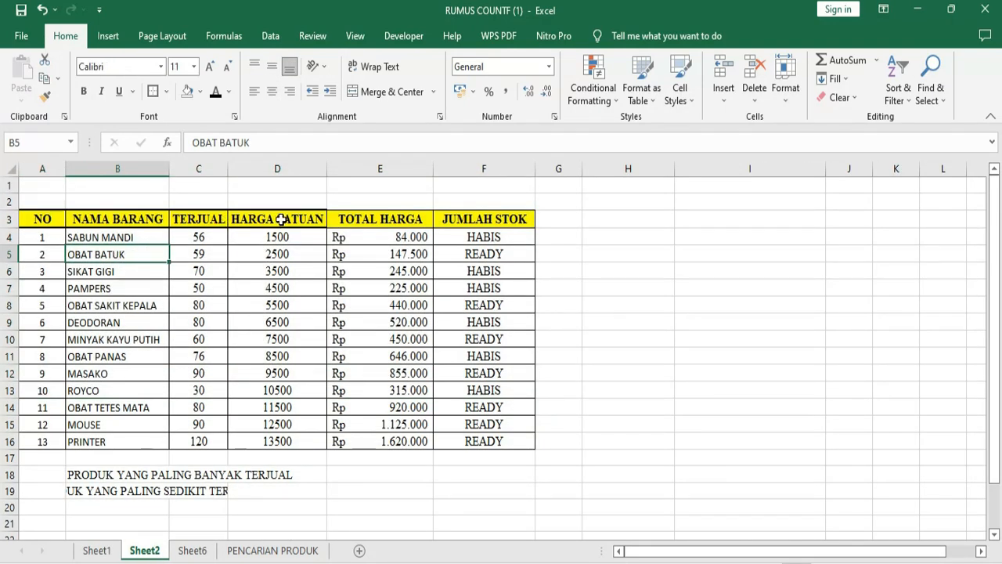
left_click(208, 252)
left_click_drag(204, 238, 201, 409)
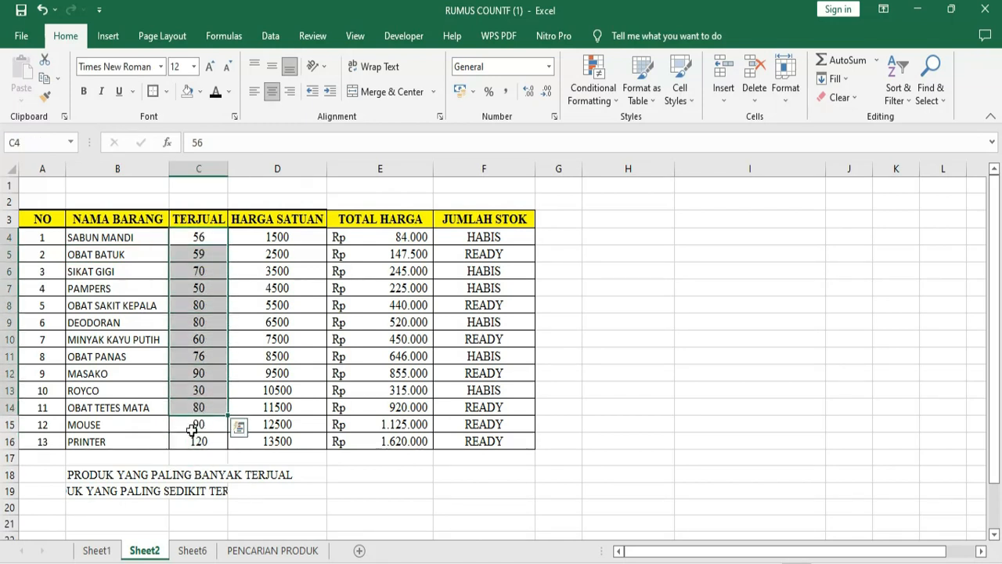
left_click(194, 491)
left_click_drag(228, 169, 284, 168)
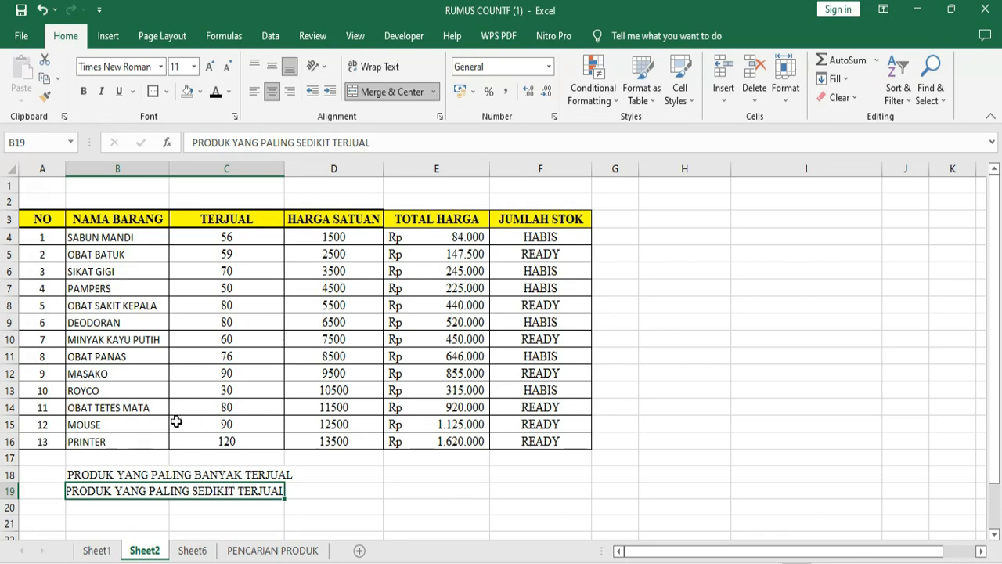
Return to Sheet1 and review the student score table's columns and the NILAI TERBESAR LAKI-LAKI label.
left_click(96, 551)
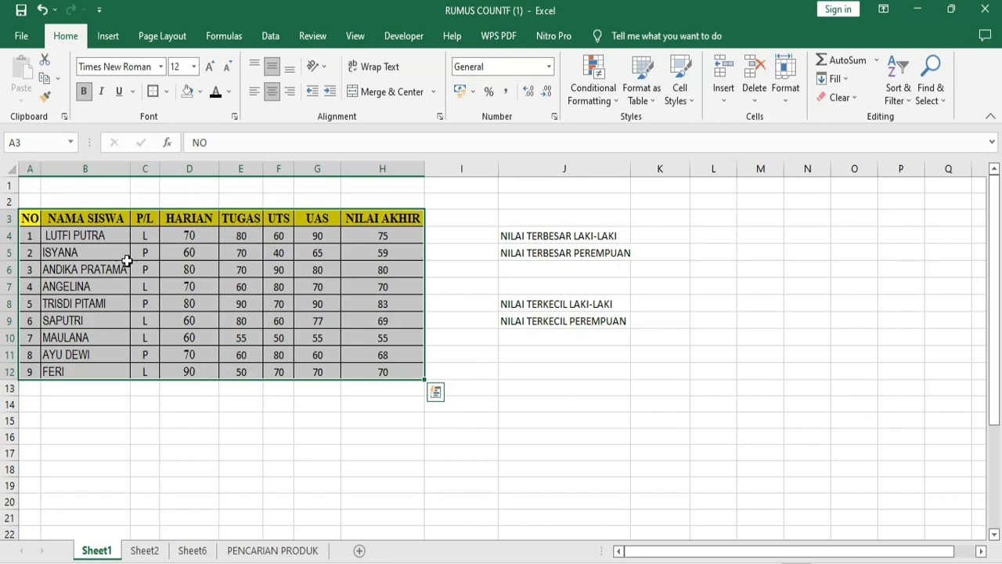
left_click(136, 419)
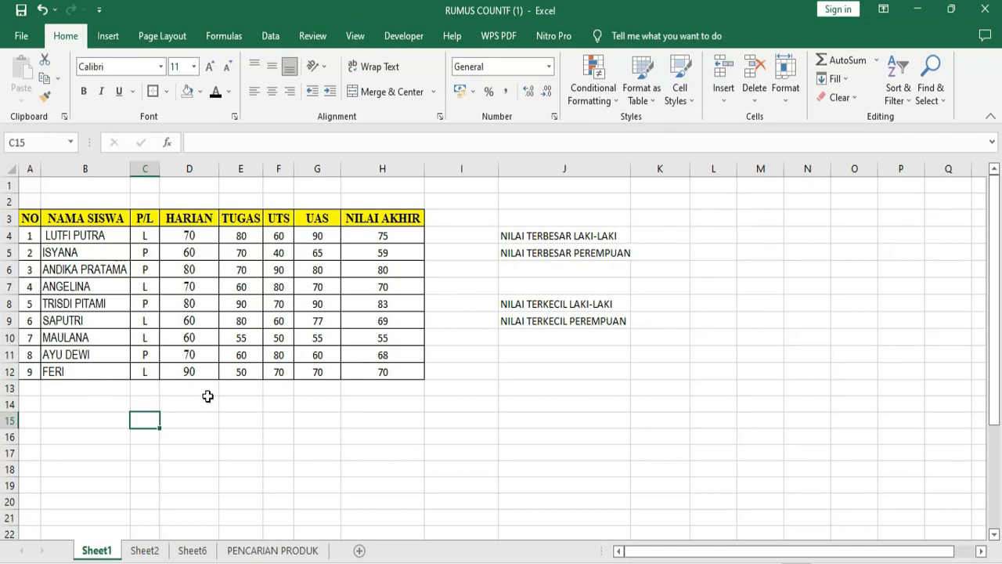
scroll(279, 400, "down", 4)
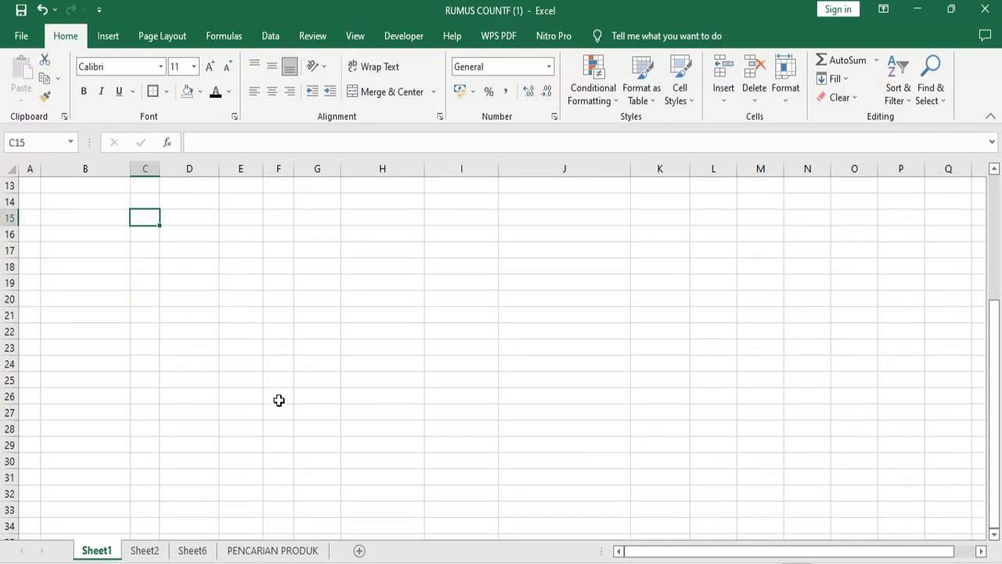
scroll(279, 400, "up", 3)
scroll(315, 381, "up", 1)
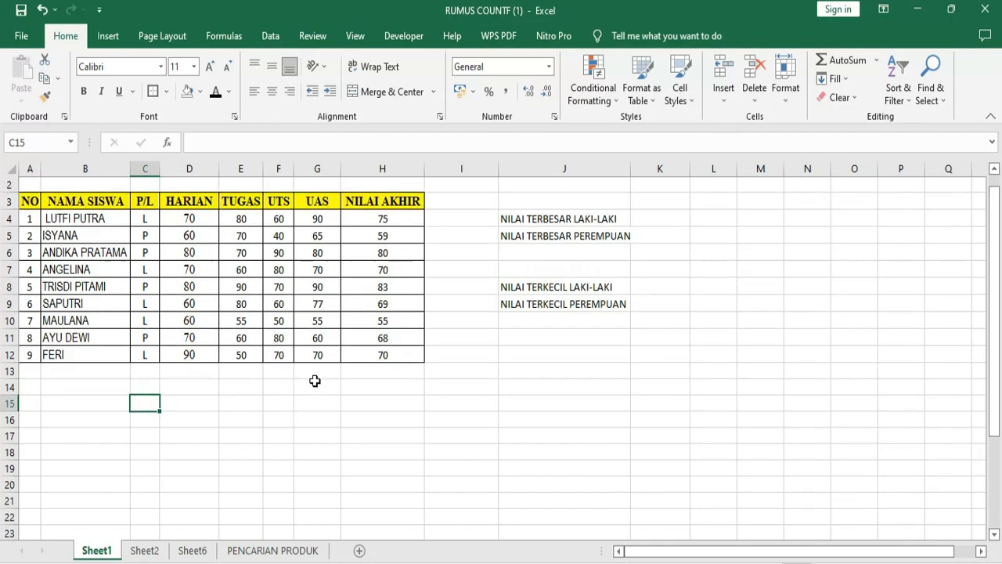
scroll(315, 381, "up", 1)
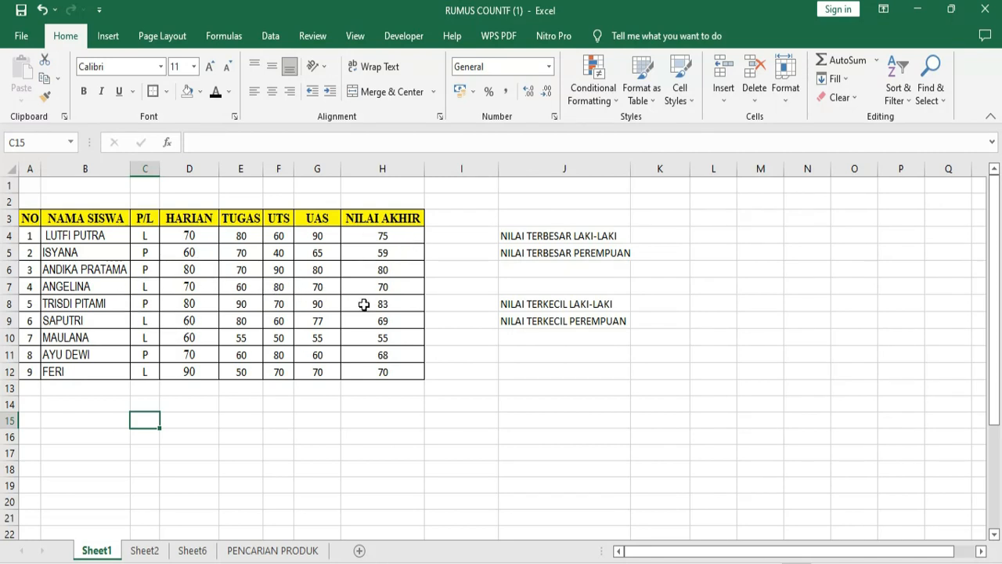
left_click(587, 235)
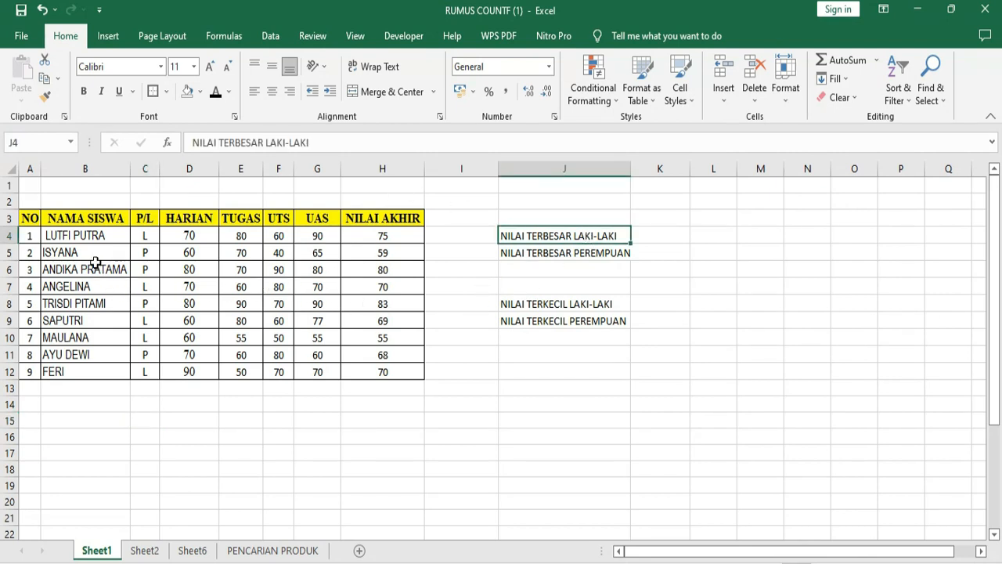
left_click_drag(96, 266, 377, 374)
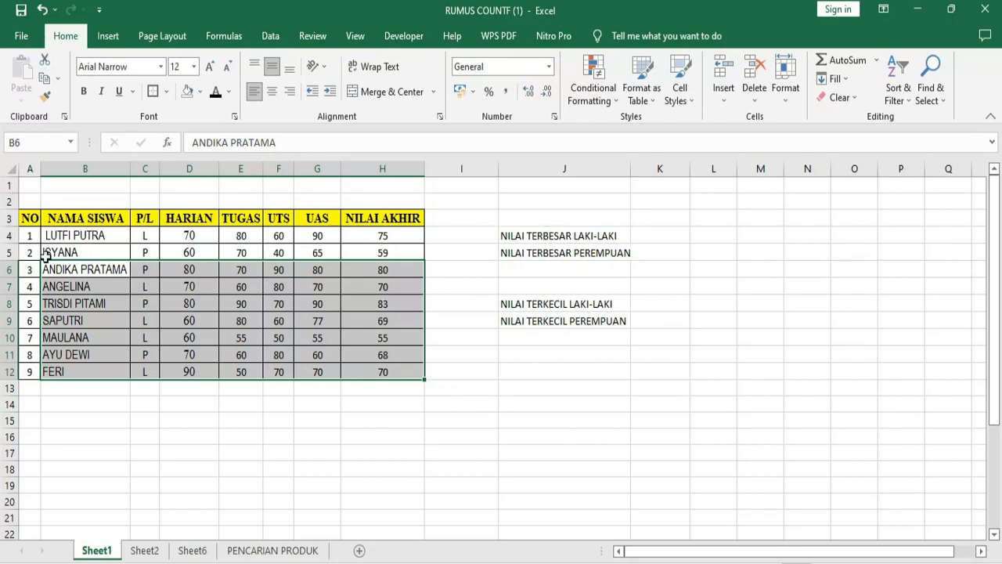
left_click(110, 222)
left_click(31, 221)
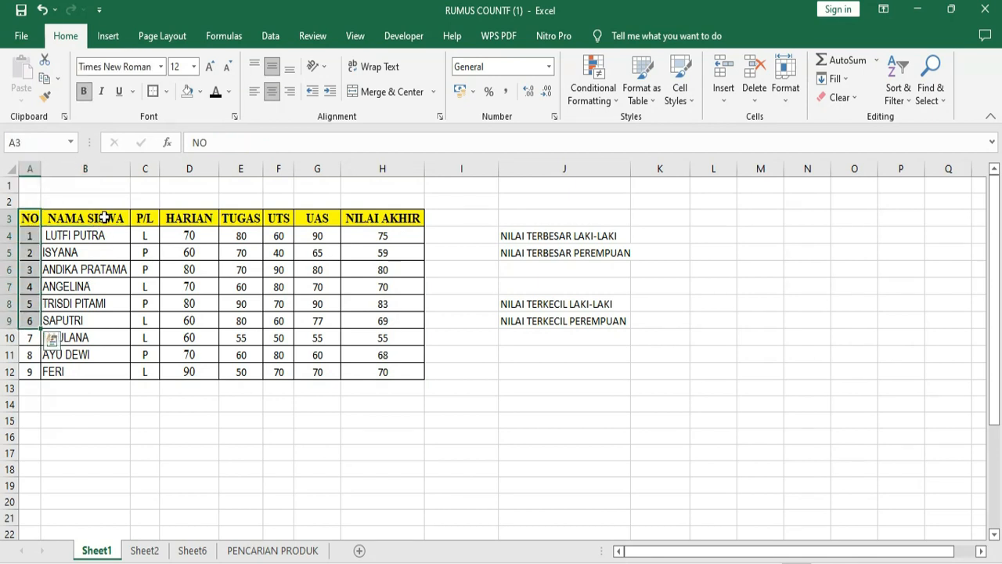
left_click_drag(102, 218, 92, 359)
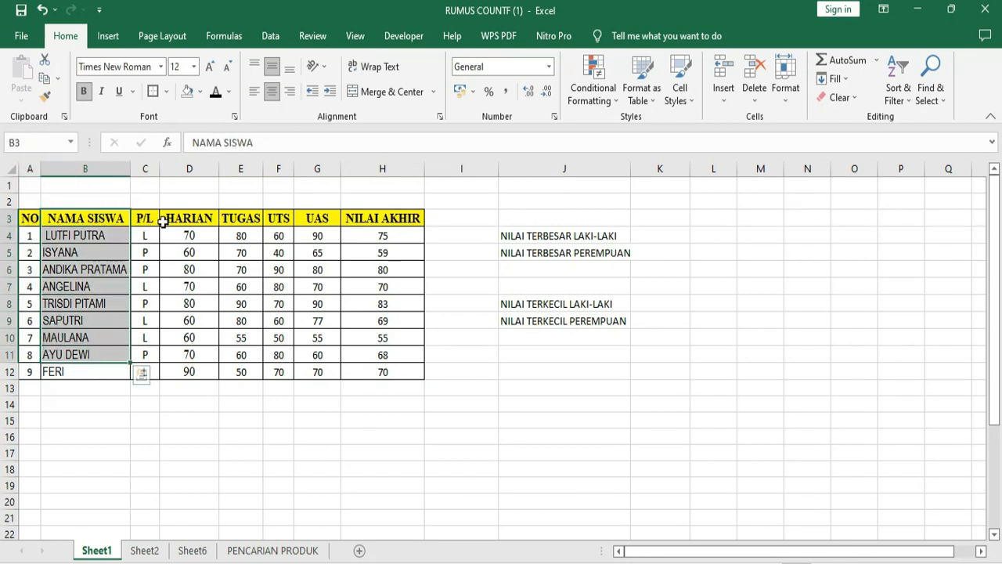
left_click_drag(145, 217, 150, 323)
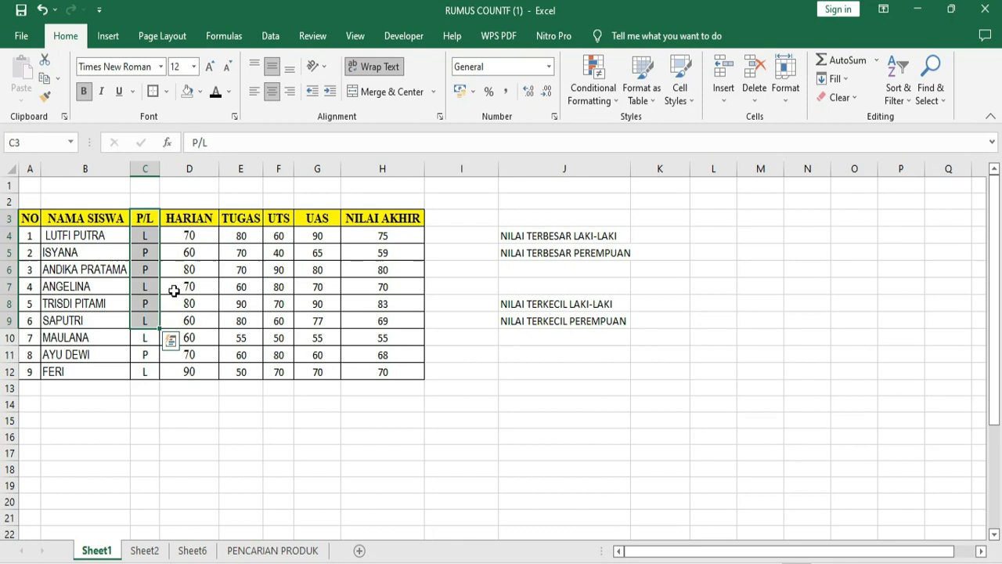
left_click(205, 220)
left_click(233, 219)
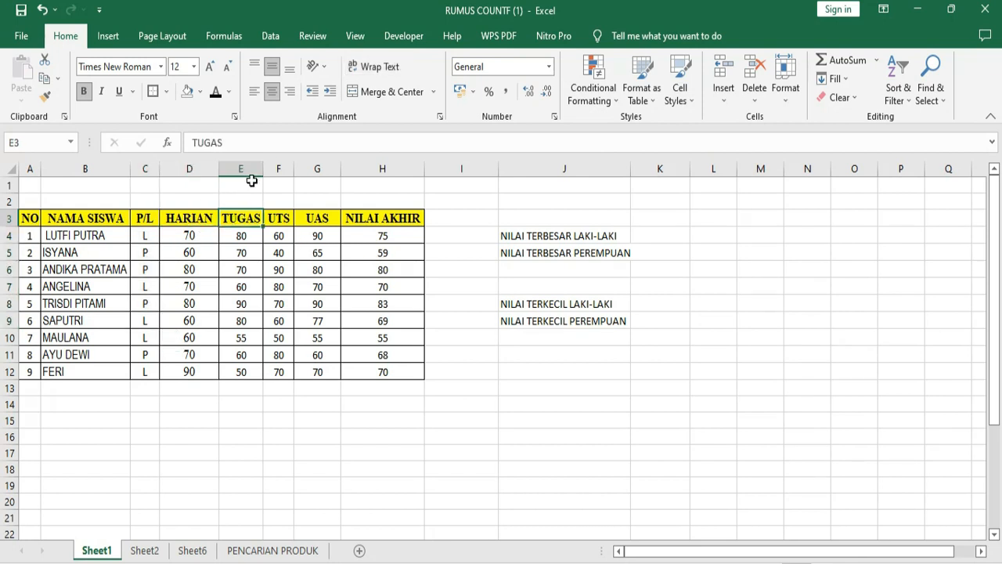
left_click(395, 221)
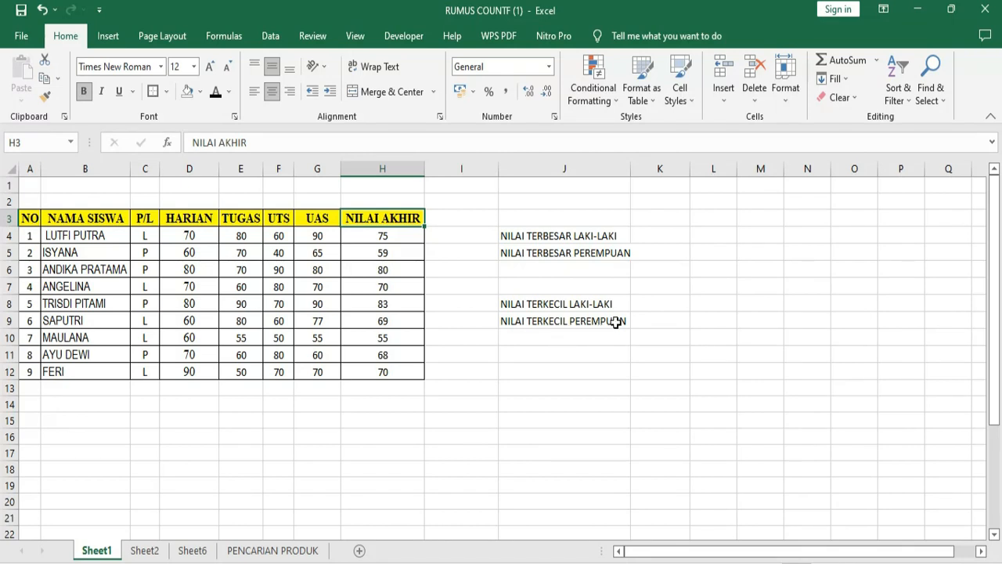
Widen column K and enter =MAXIFS(H4:H12;C4:C12;"L") in K4 for the highest male final score.
left_click(665, 237)
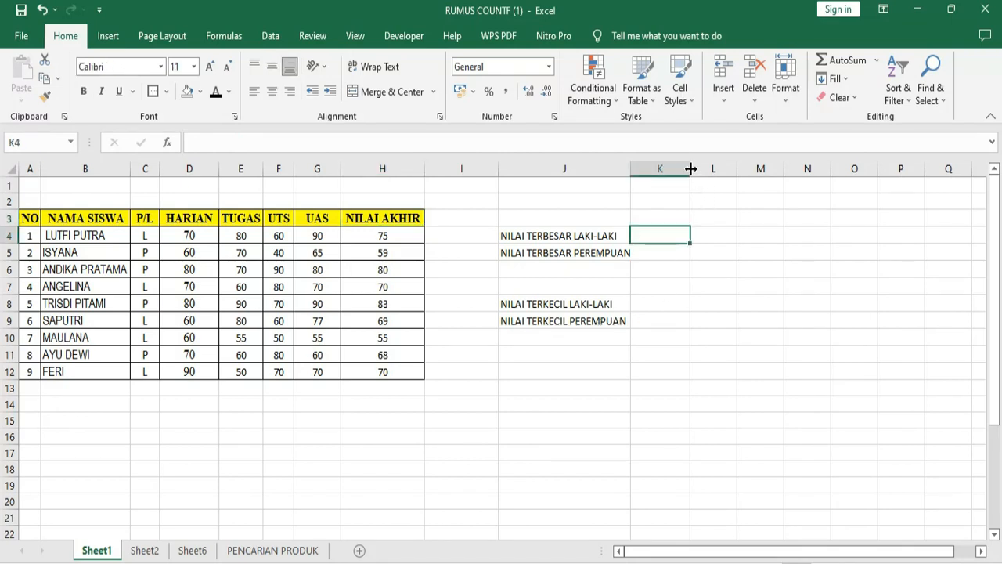
left_click_drag(691, 169, 761, 170)
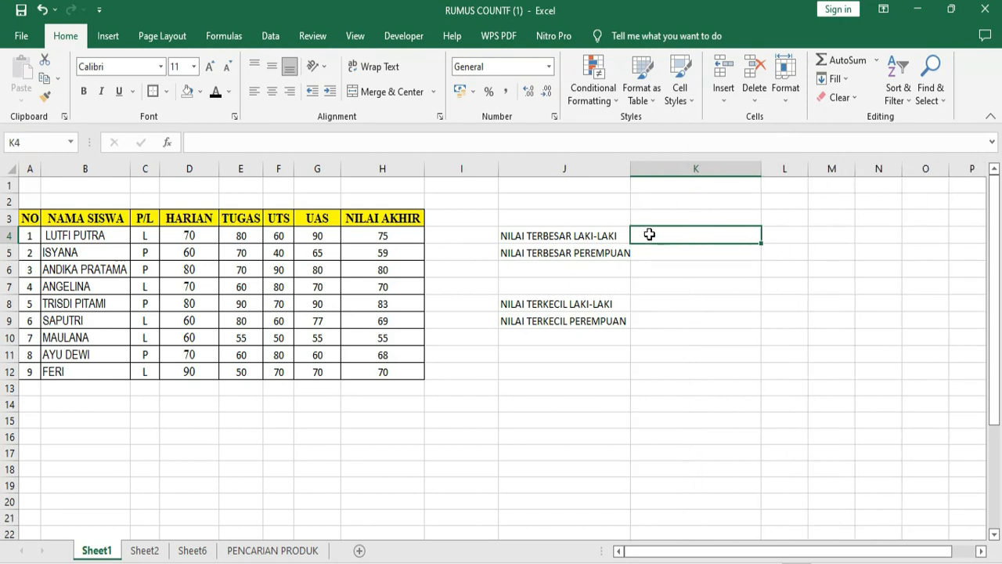
type("=")
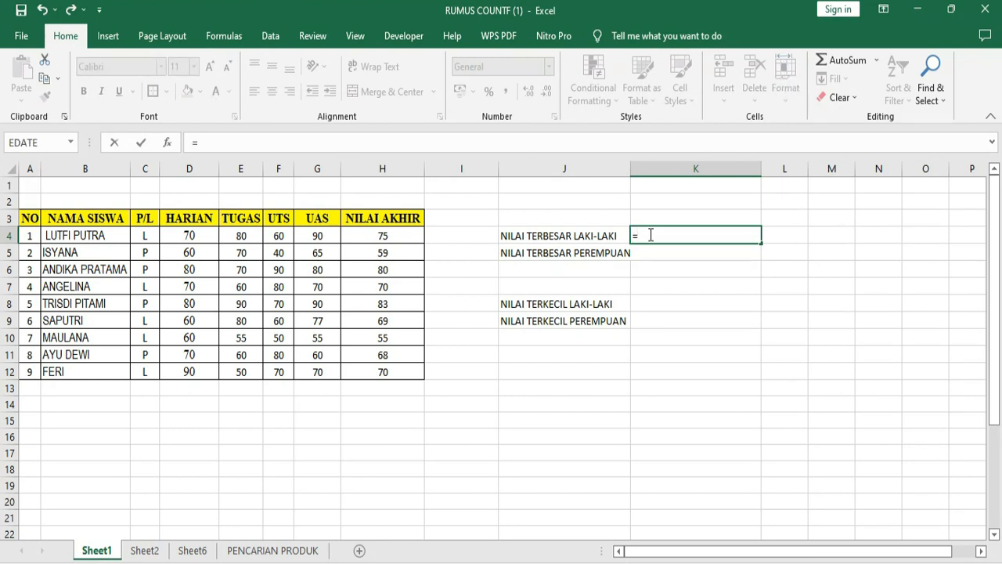
type("MAXIF")
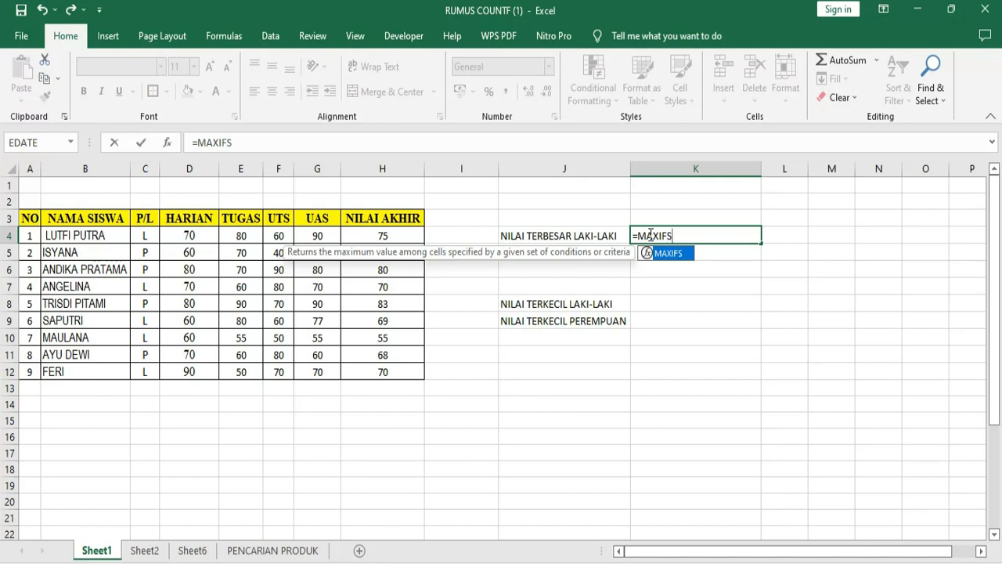
type("S(")
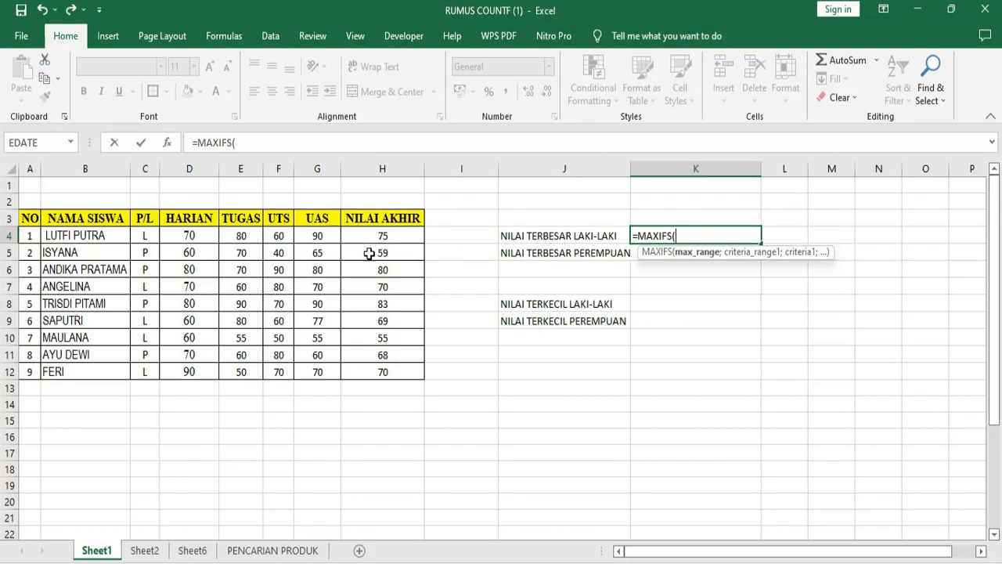
left_click_drag(383, 236, 389, 374)
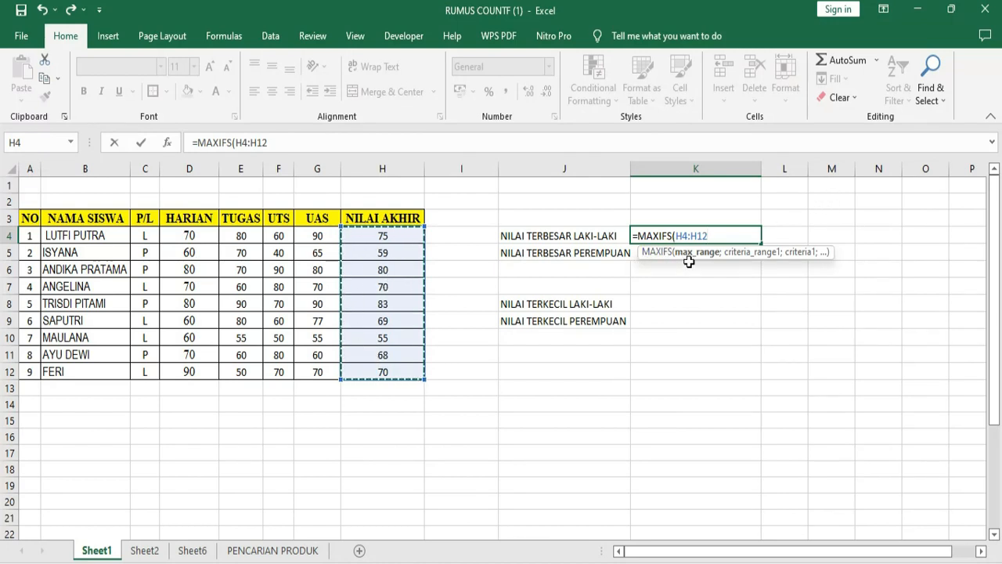
type(";")
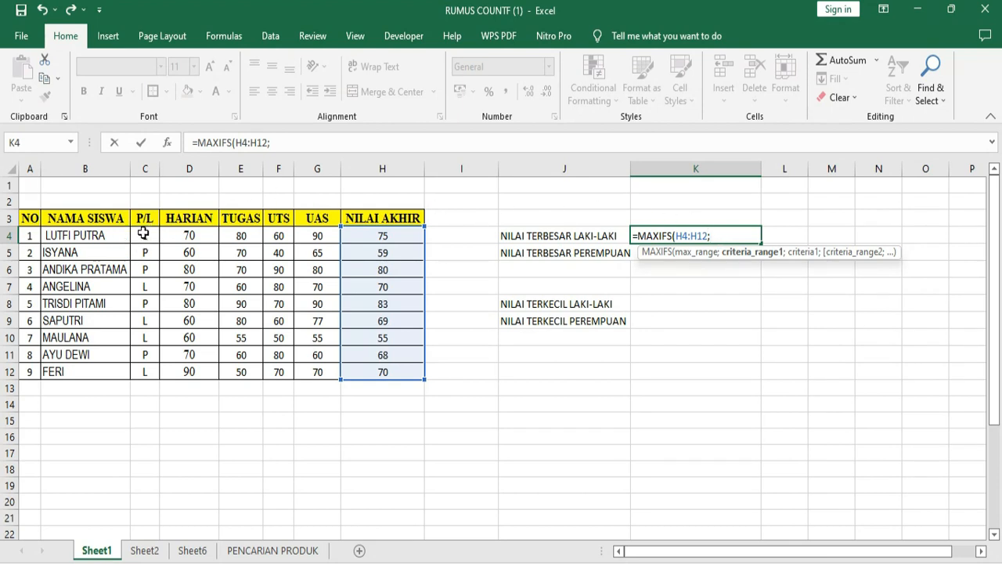
left_click_drag(144, 233, 144, 373)
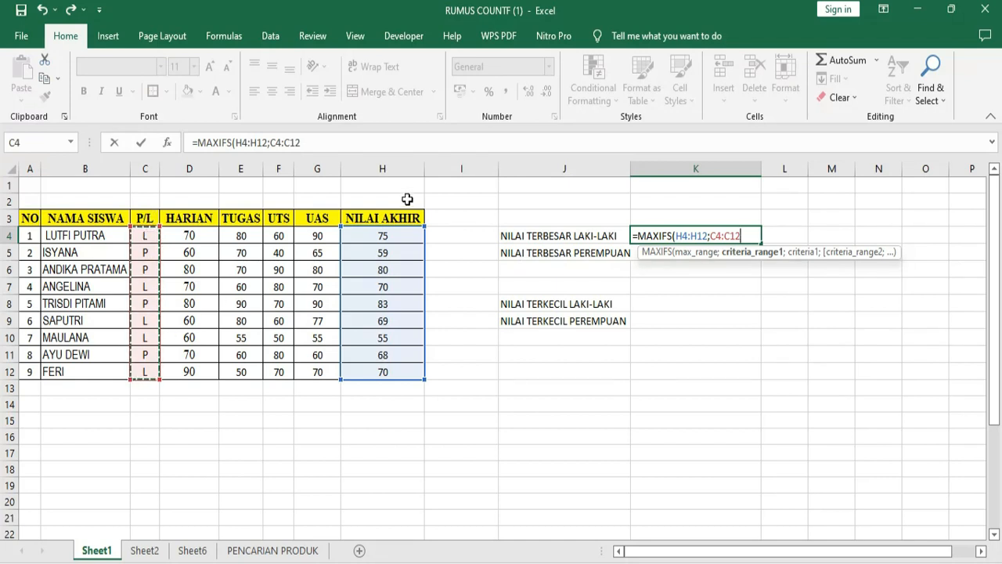
type(";\"L")
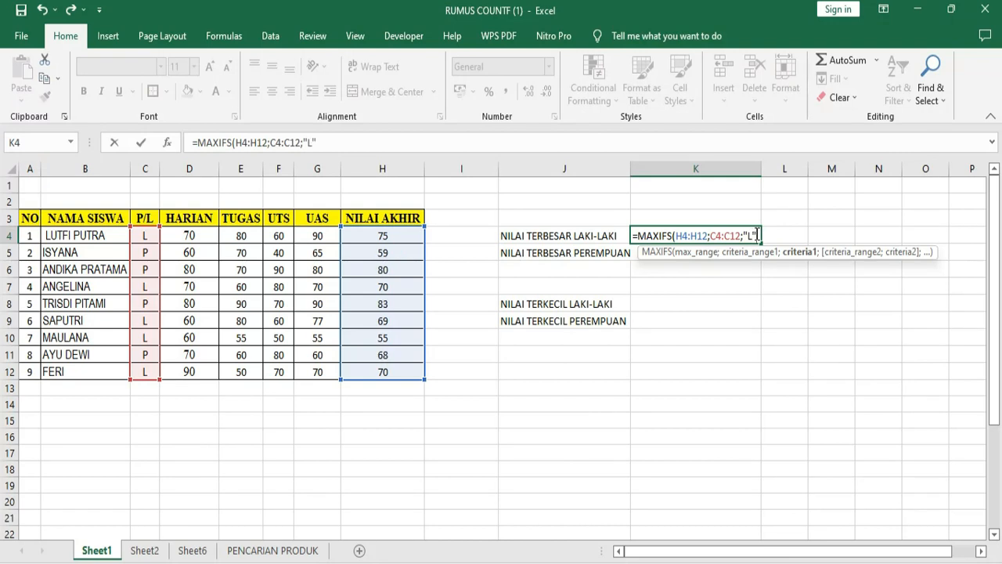
type(")")
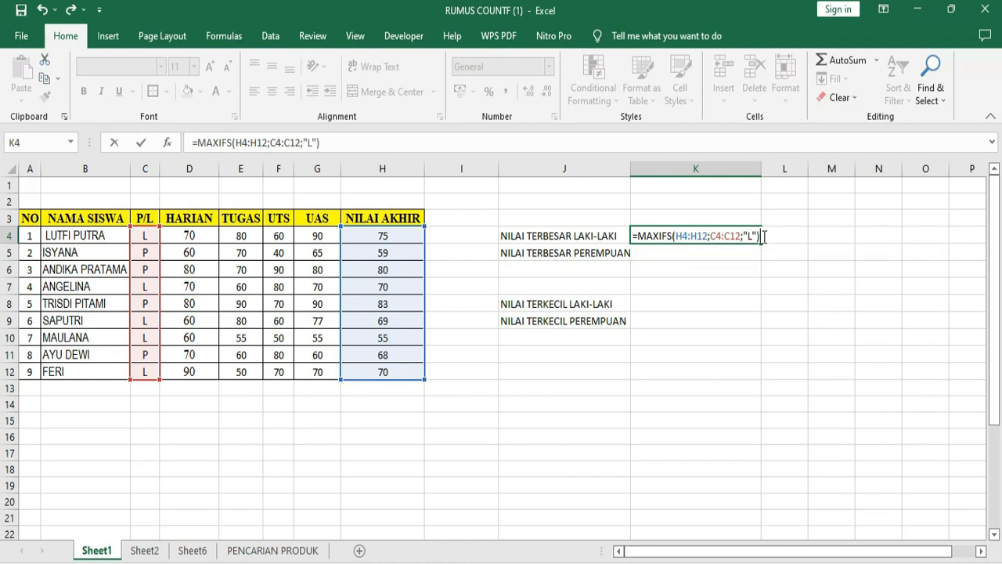
key("Return")
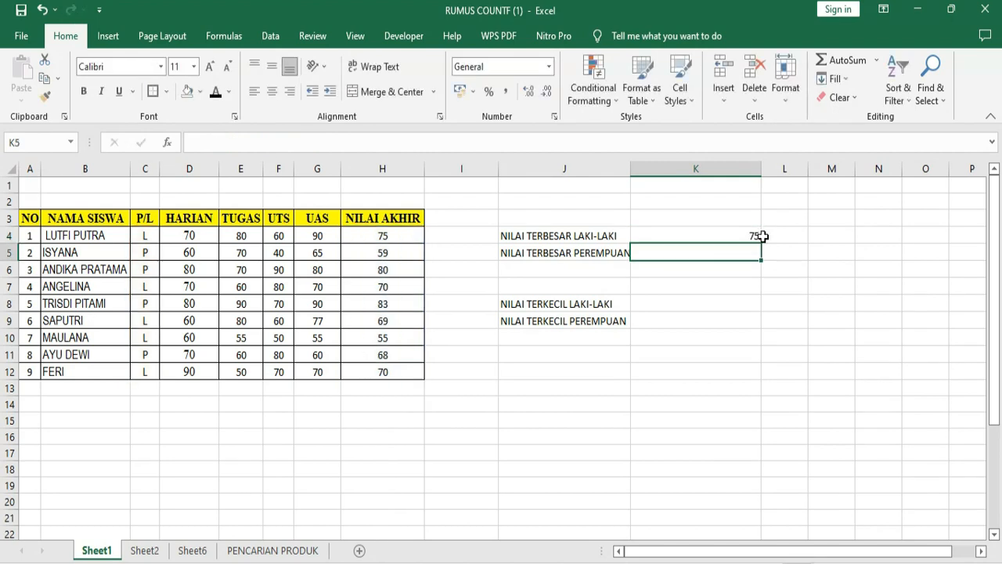
Center the contents of cell K4 horizontally.
left_click(699, 232)
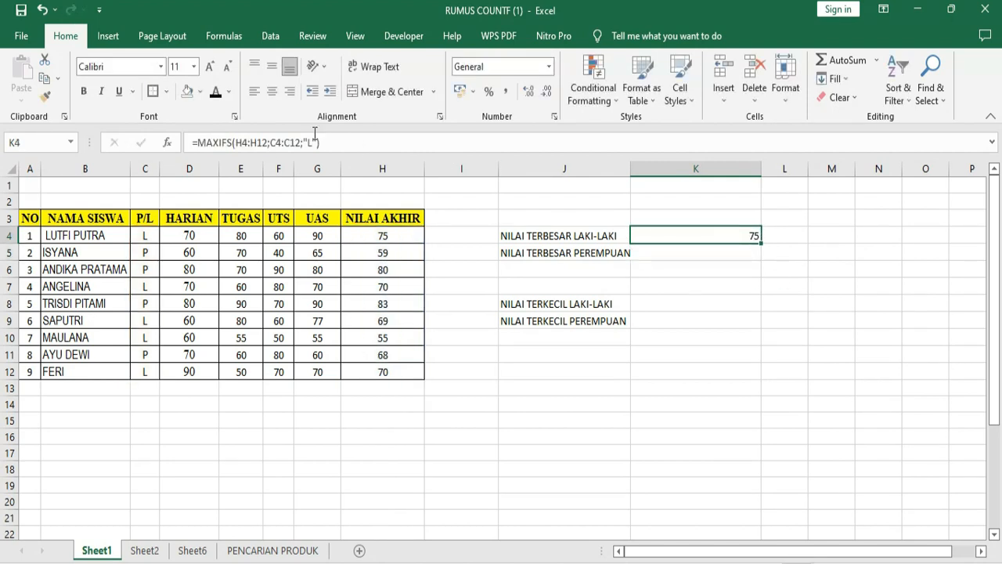
left_click(272, 91)
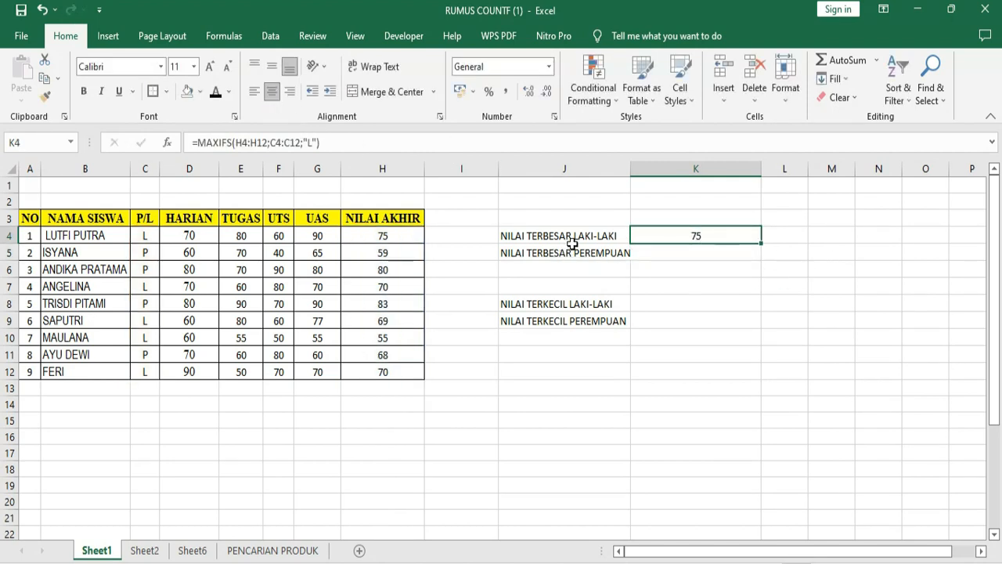
Check the K4 result against the NILAI AKHIR values of the students marked L.
left_click(146, 239)
left_click(393, 235)
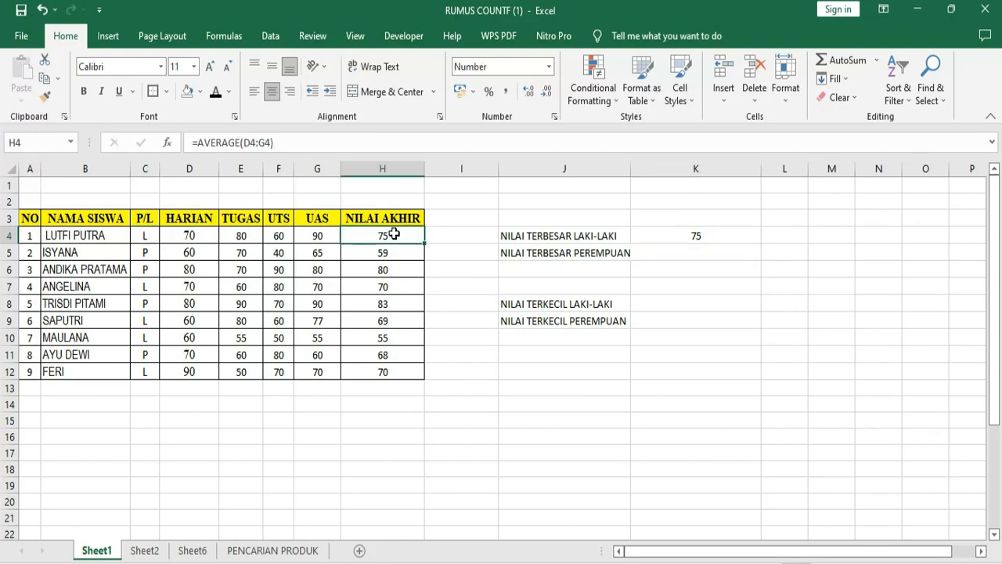
left_click(165, 284)
left_click(384, 287)
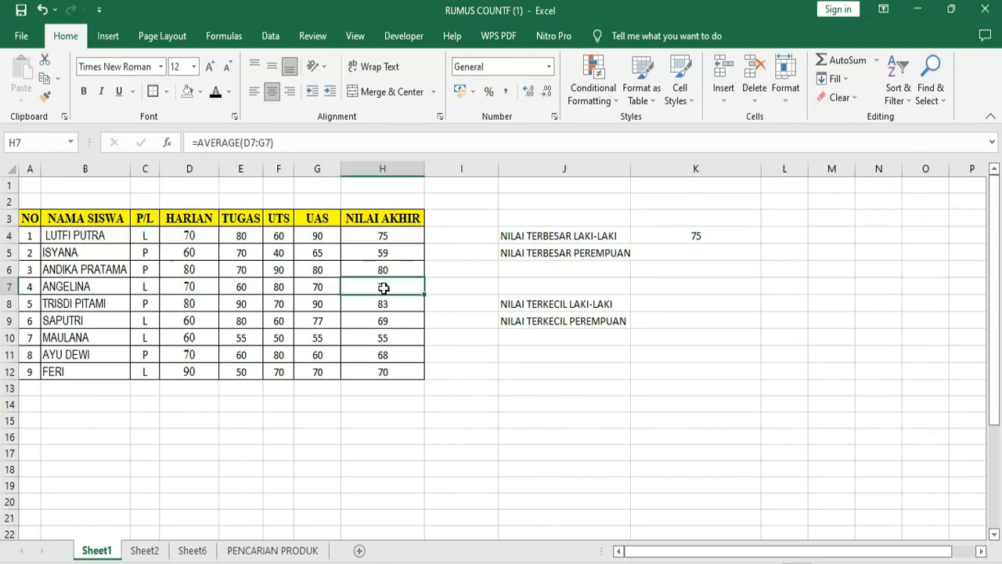
left_click(148, 321)
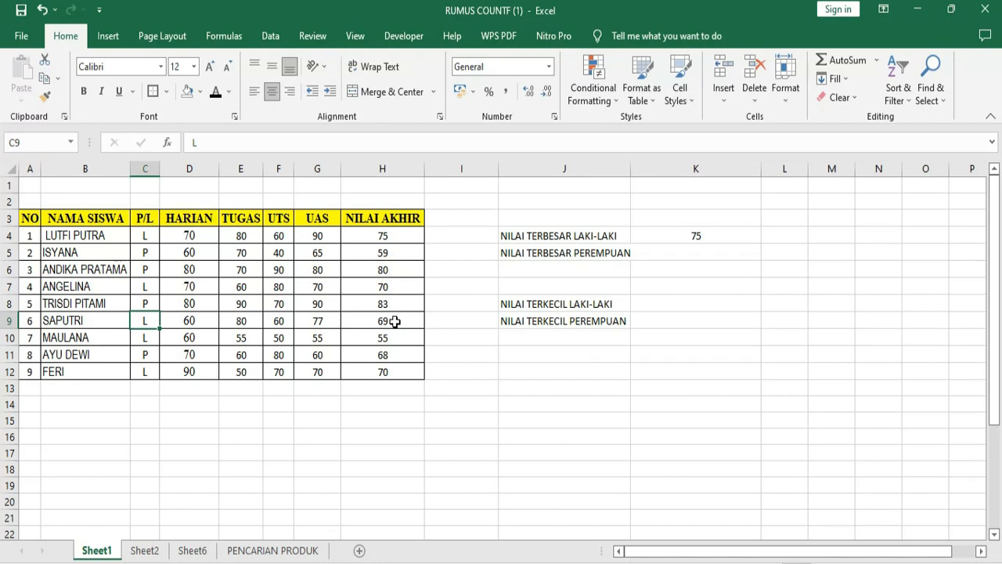
left_click(400, 321)
left_click(148, 339)
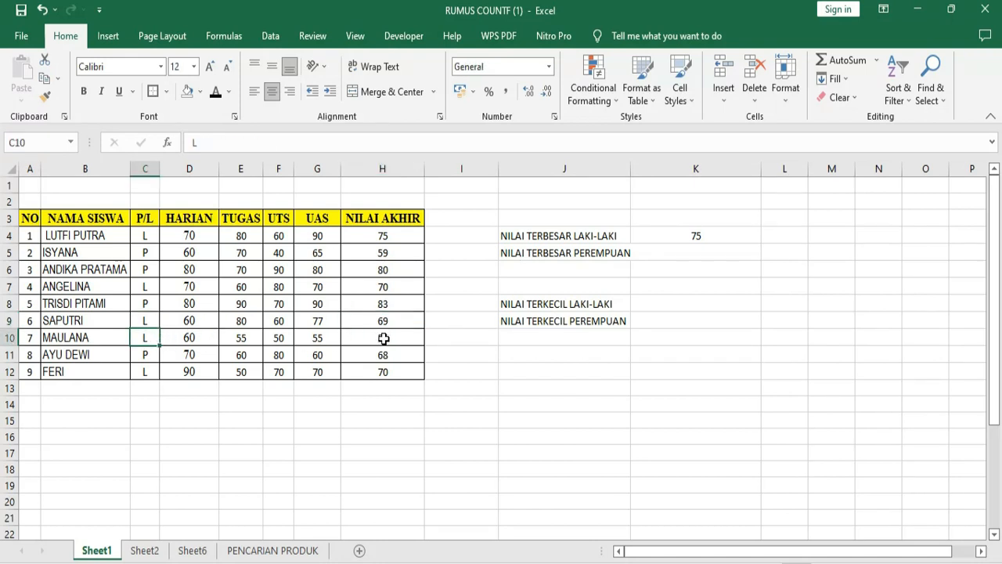
left_click(384, 337)
left_click(576, 240)
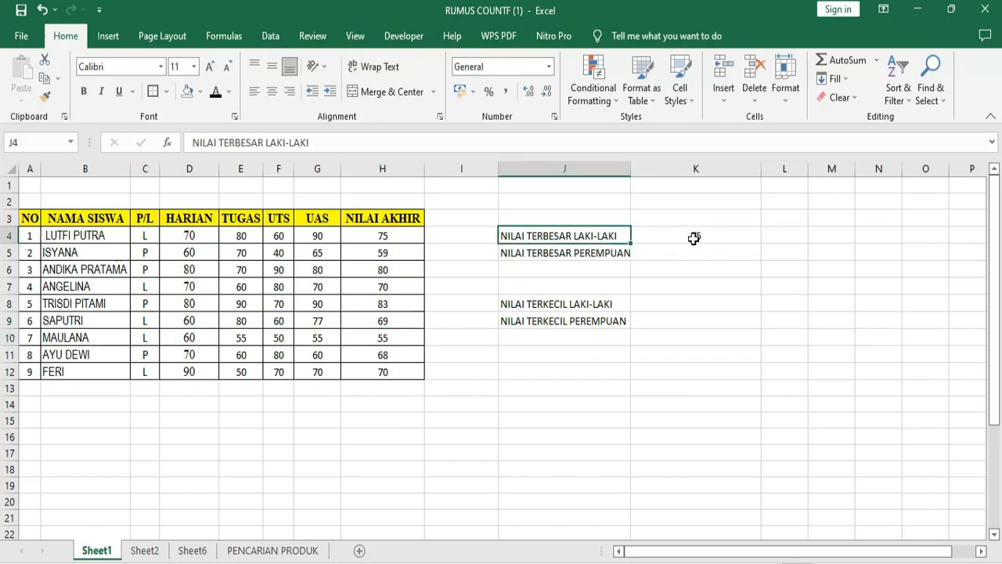
left_click(680, 238)
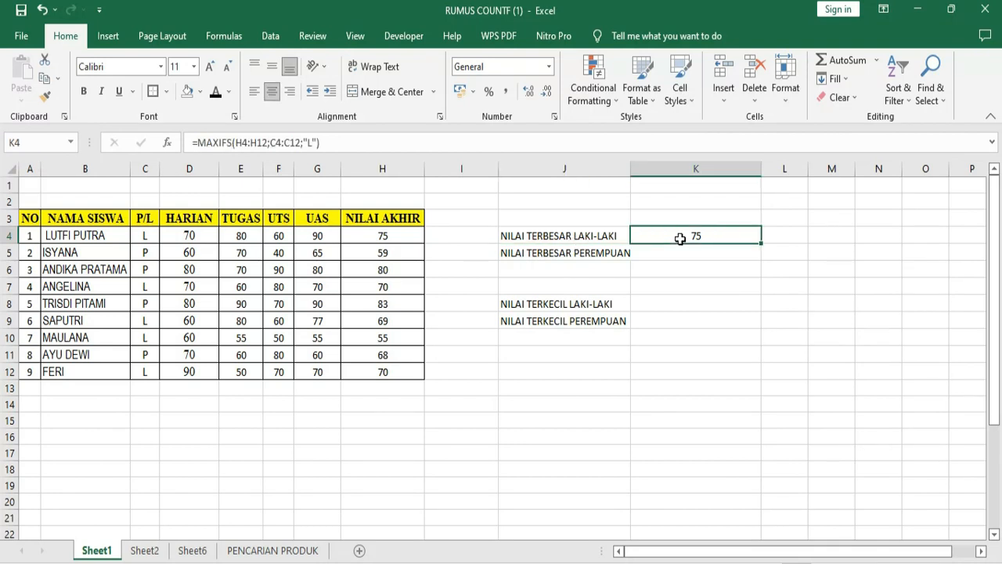
Fill cell K4 with yellow from the standard colors.
left_click(200, 95)
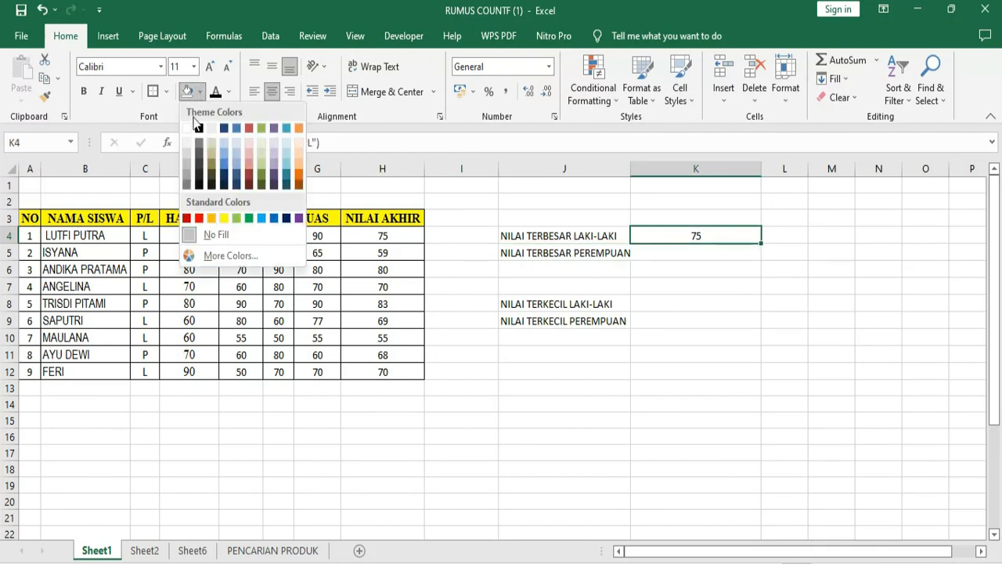
left_click(225, 218)
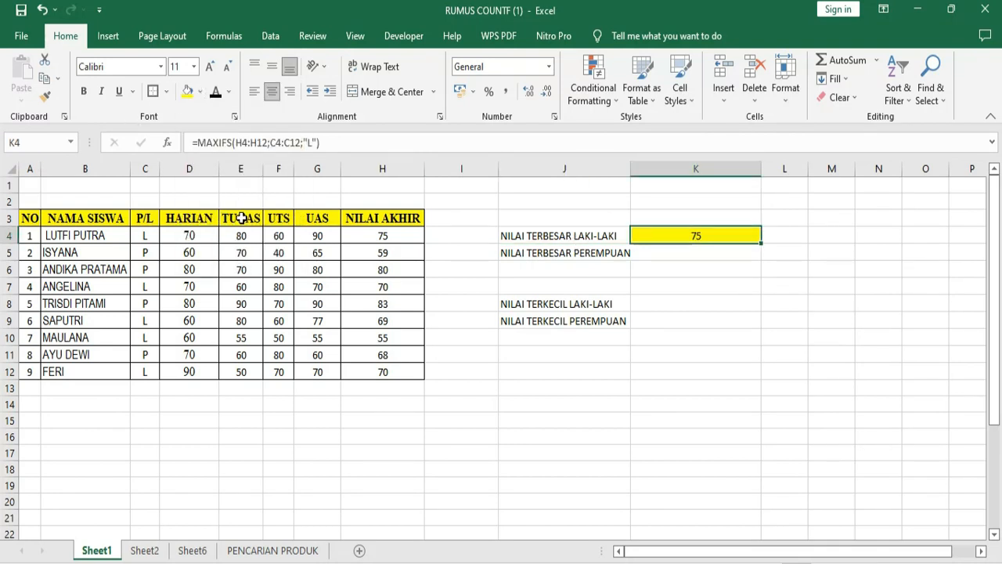
Fill the first student's row, B4:H4, with yellow, and undo that fill.
left_click(390, 237)
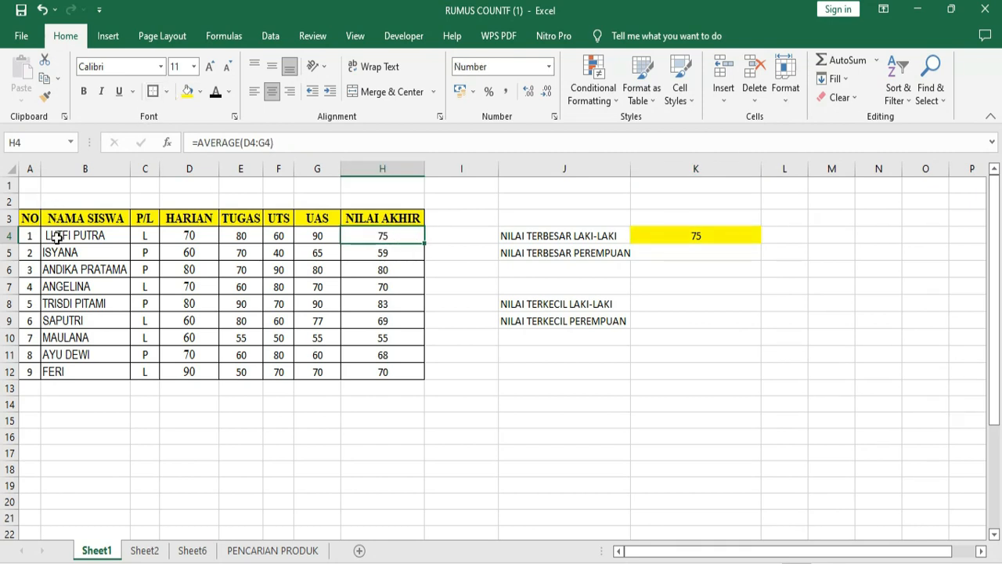
left_click_drag(55, 236, 384, 235)
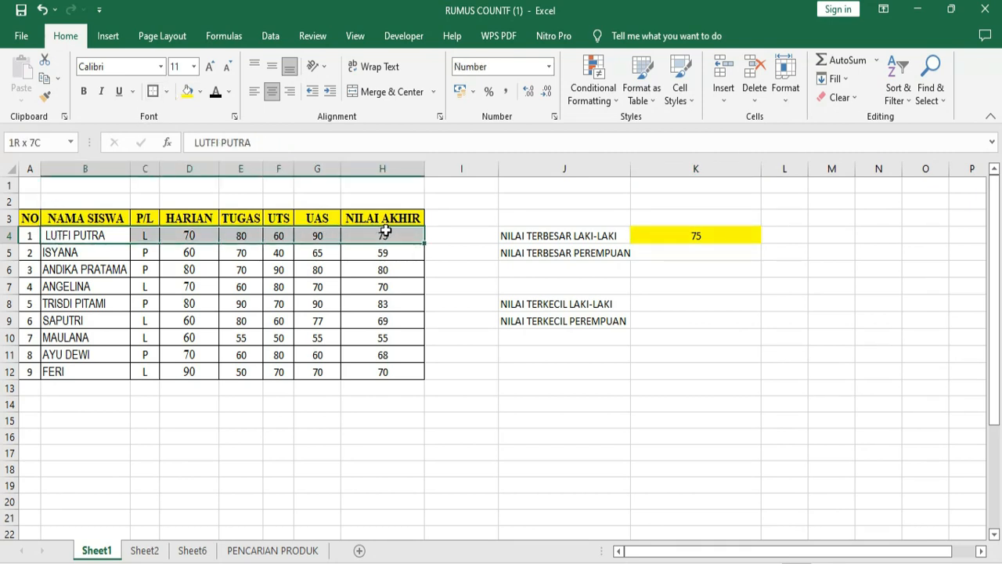
left_click(187, 91)
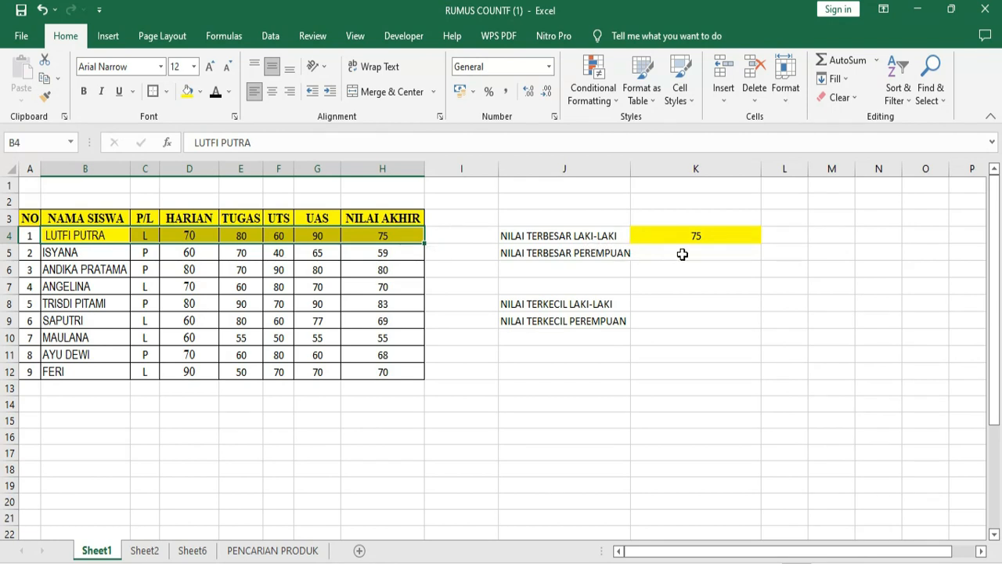
left_click(681, 237)
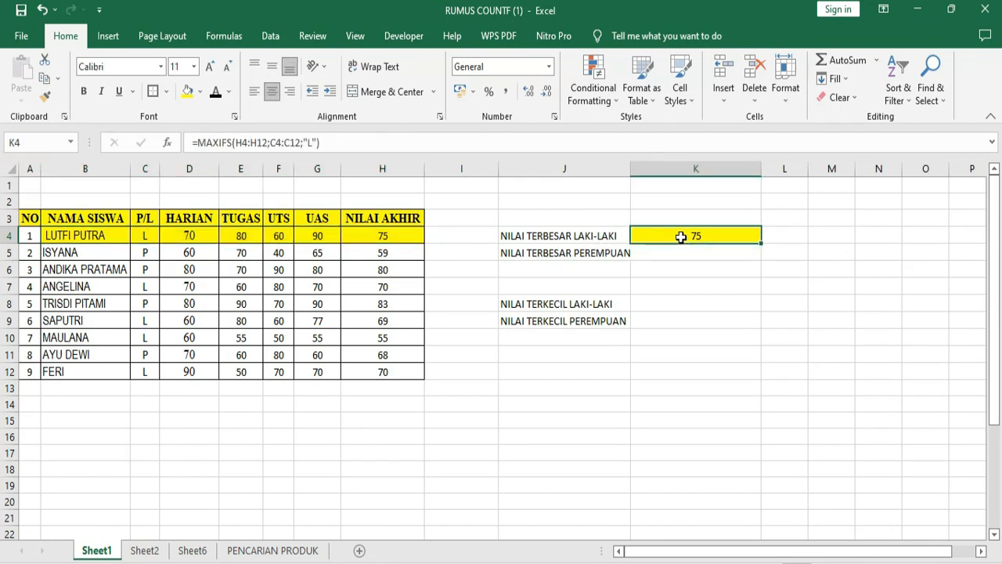
key("ctrl+z")
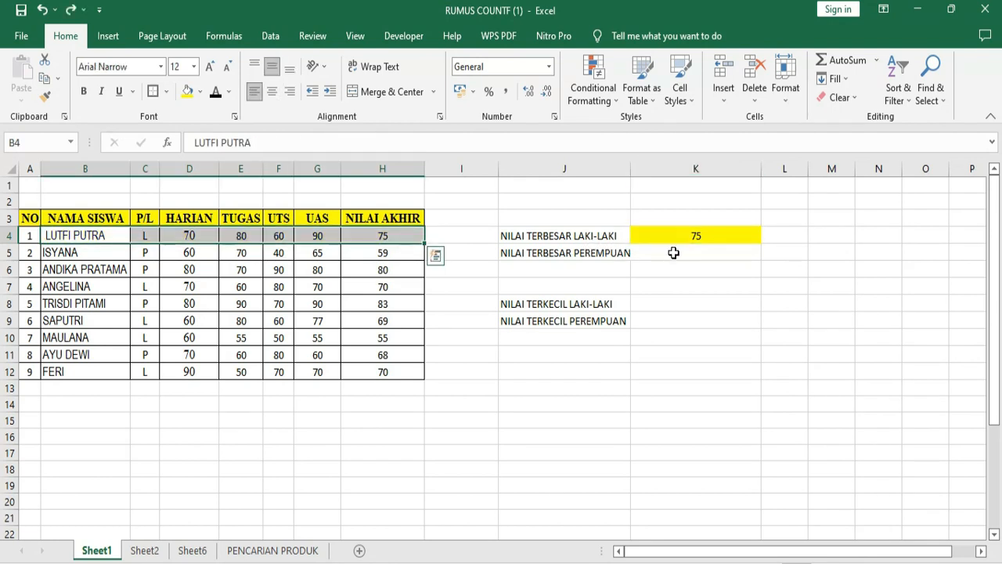
Widen column J to fit its labels and review the MAXIFS formula in K4 without changing it.
left_click(674, 252)
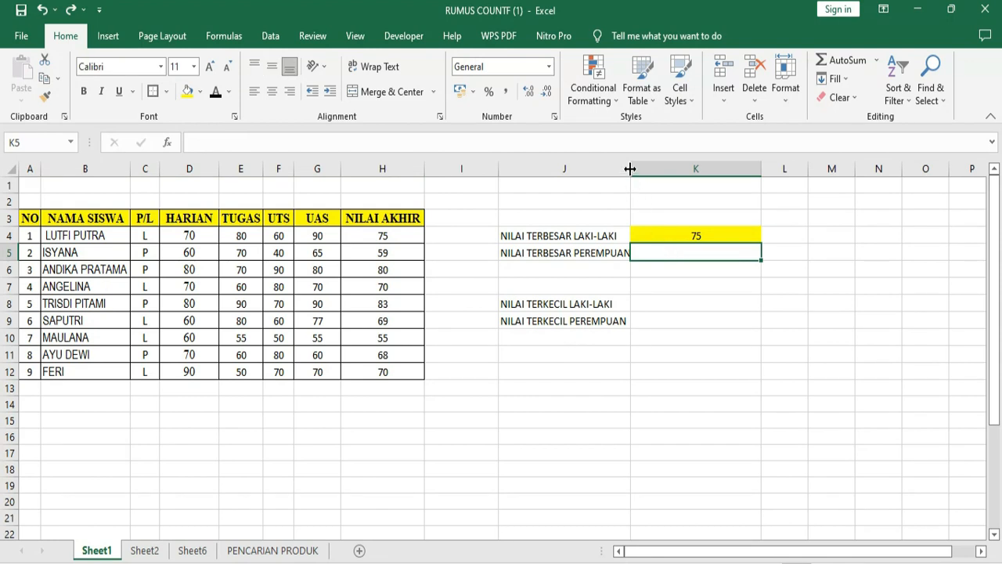
left_click_drag(629, 168, 645, 168)
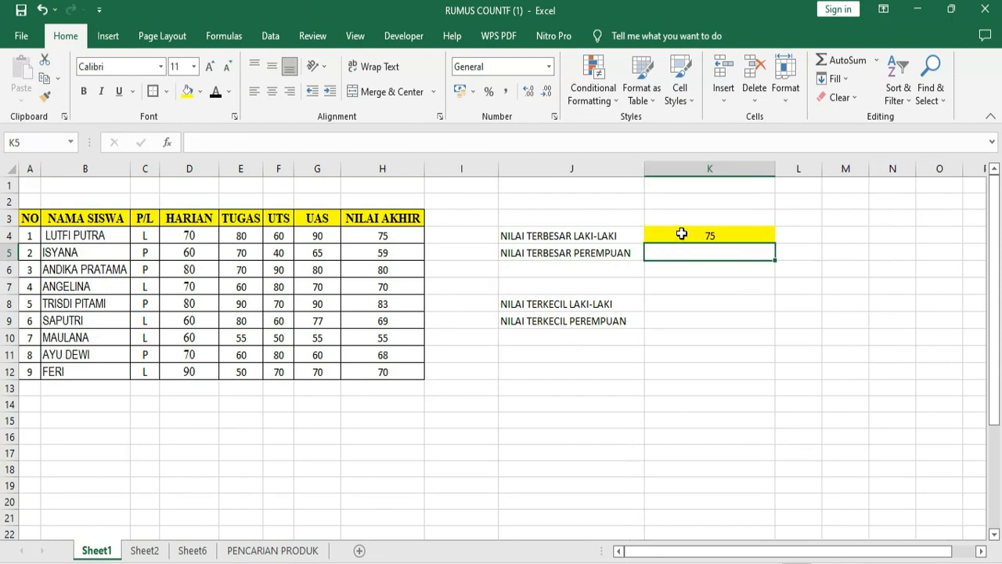
double_click(681, 234)
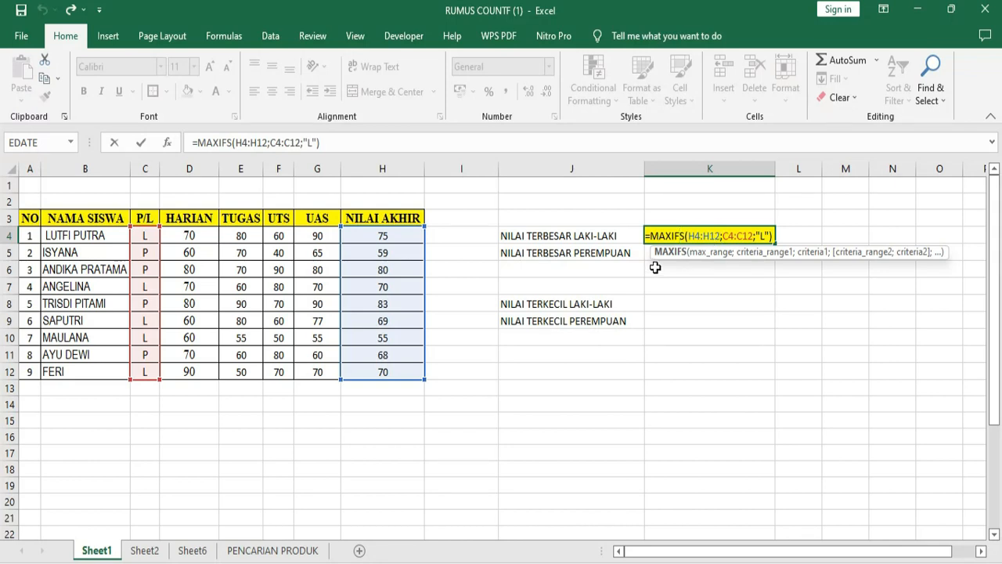
key("Return")
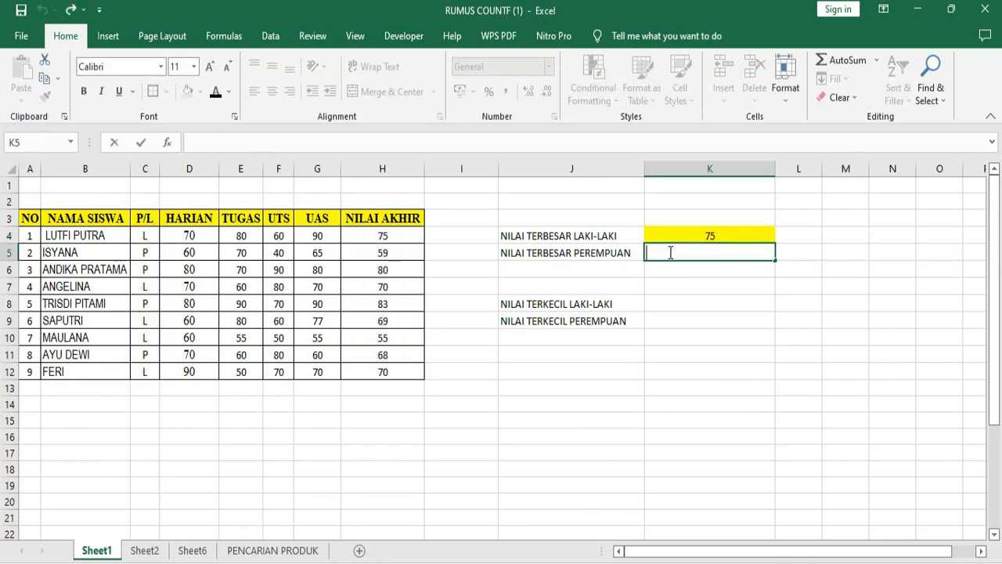
Enter =MAXIFS(H4:H12;C4:C12;"P") in K5 for the highest female final score.
type("=")
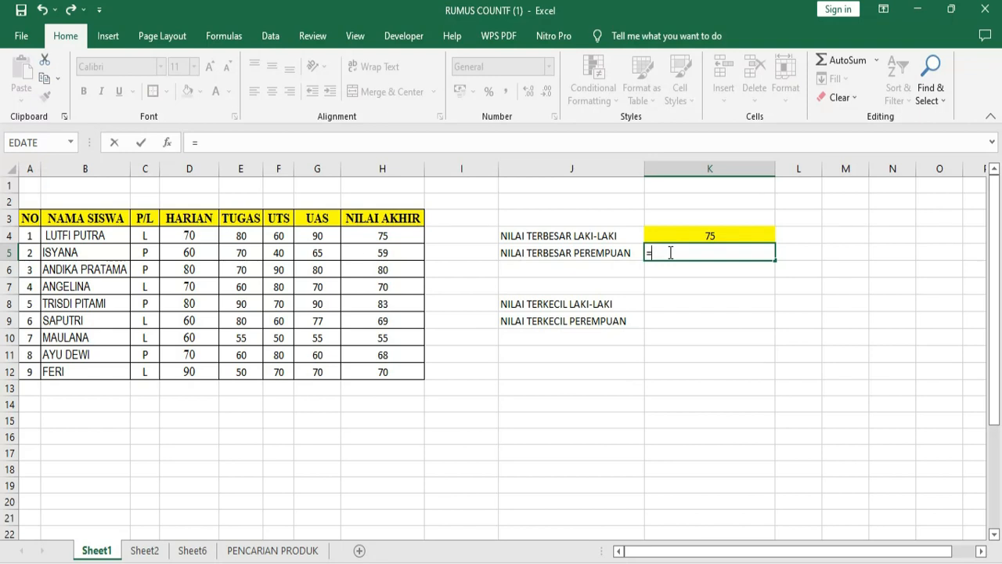
type("MAX")
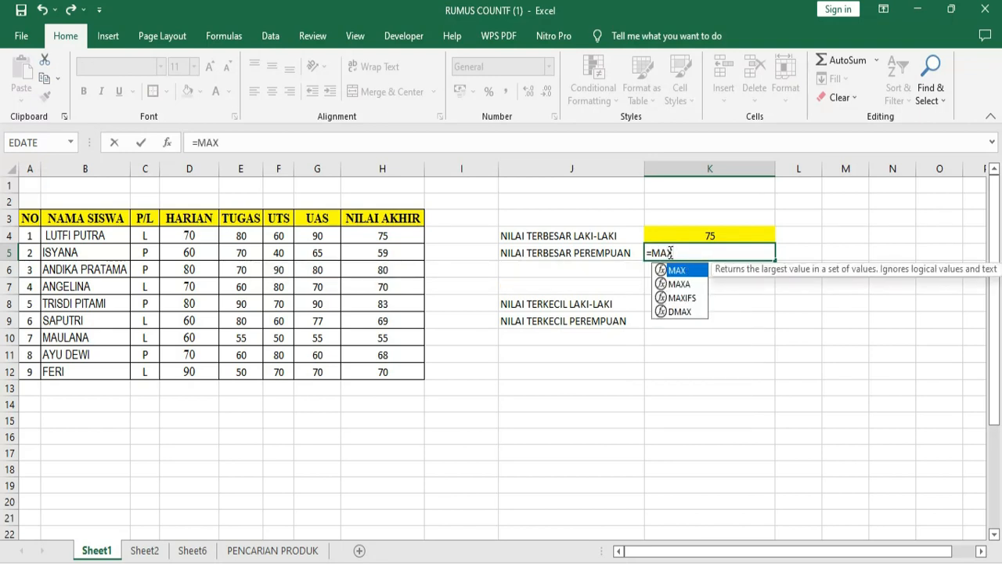
type("I")
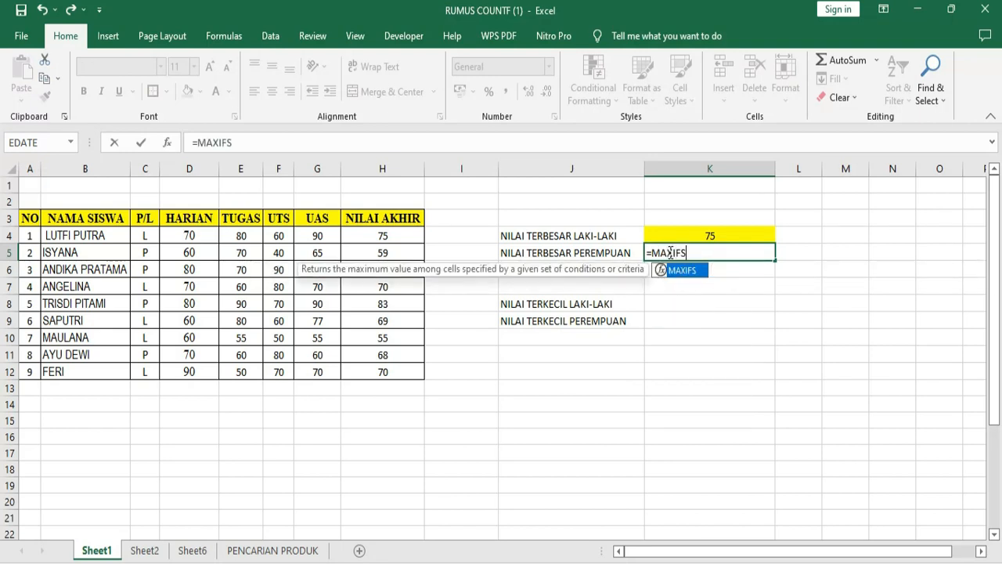
type("FS(")
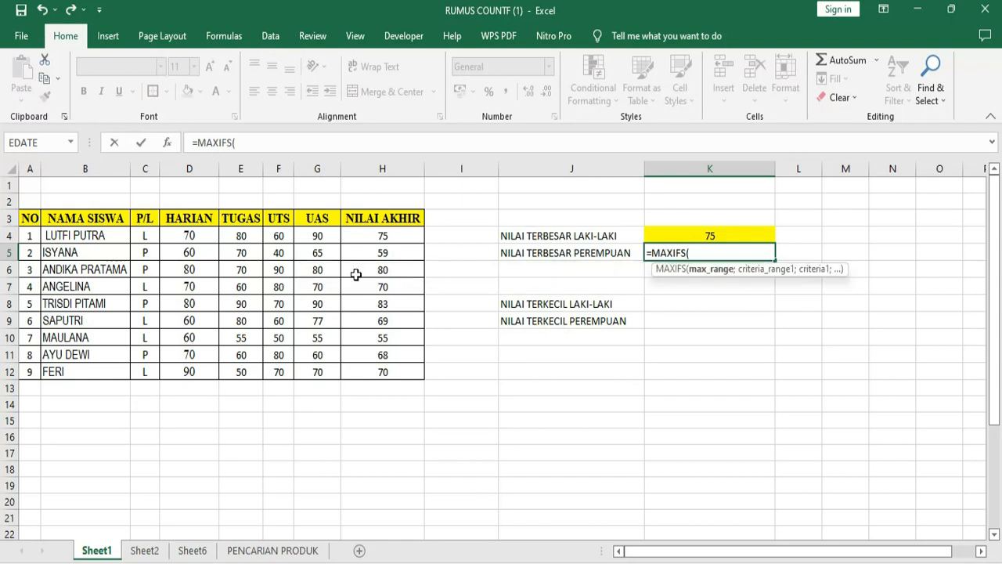
left_click_drag(384, 236, 385, 376)
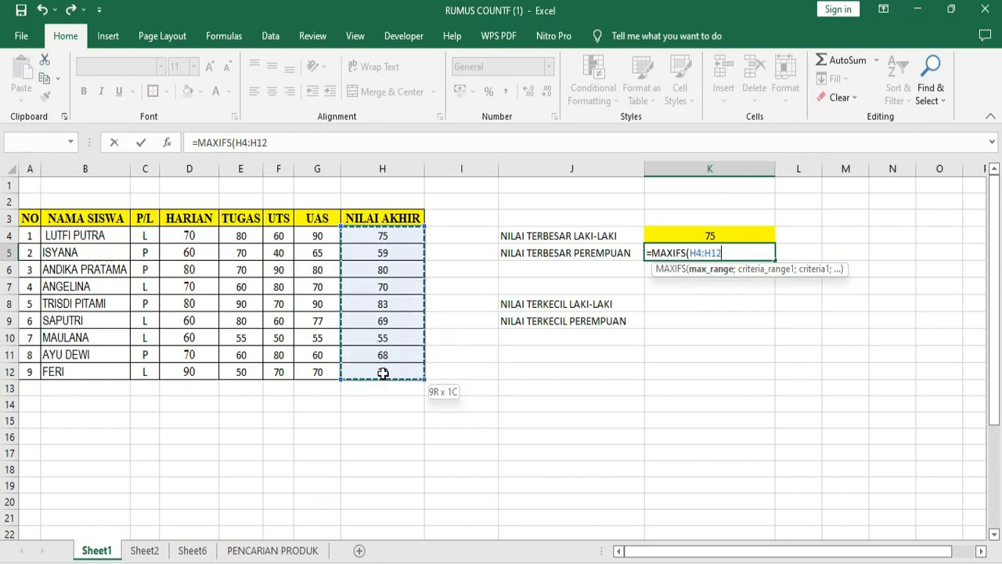
type(";")
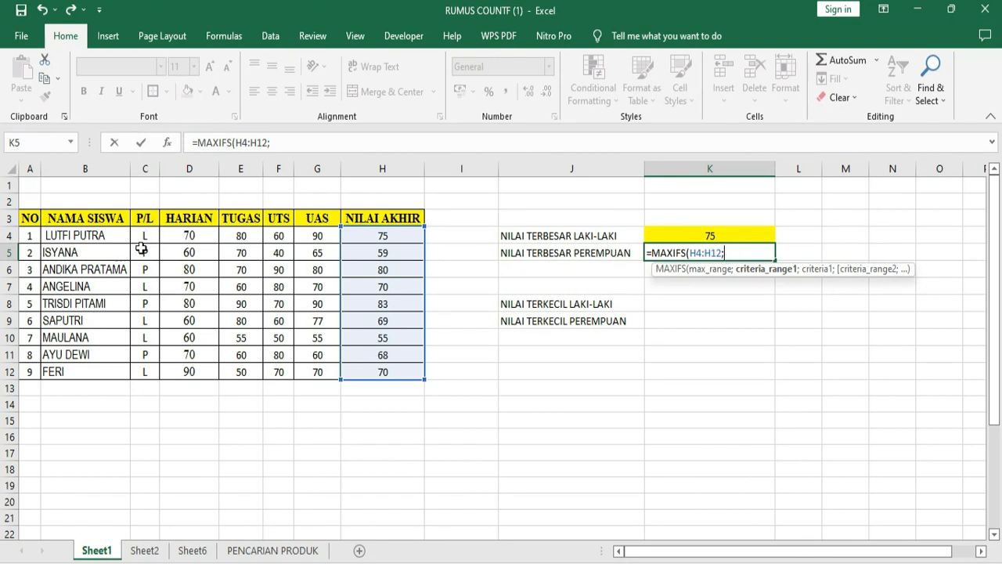
left_click_drag(145, 239, 141, 374)
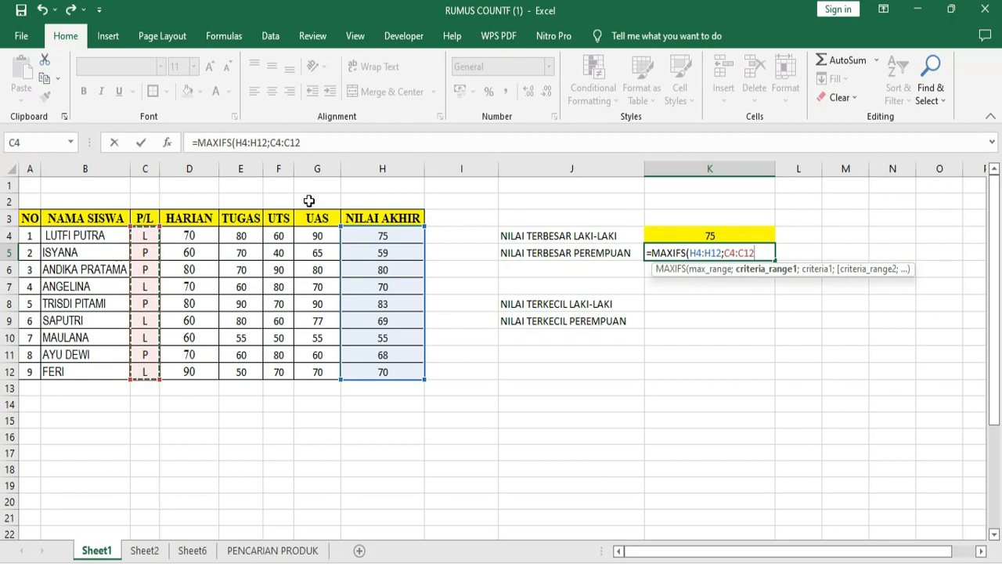
type(";\"P")
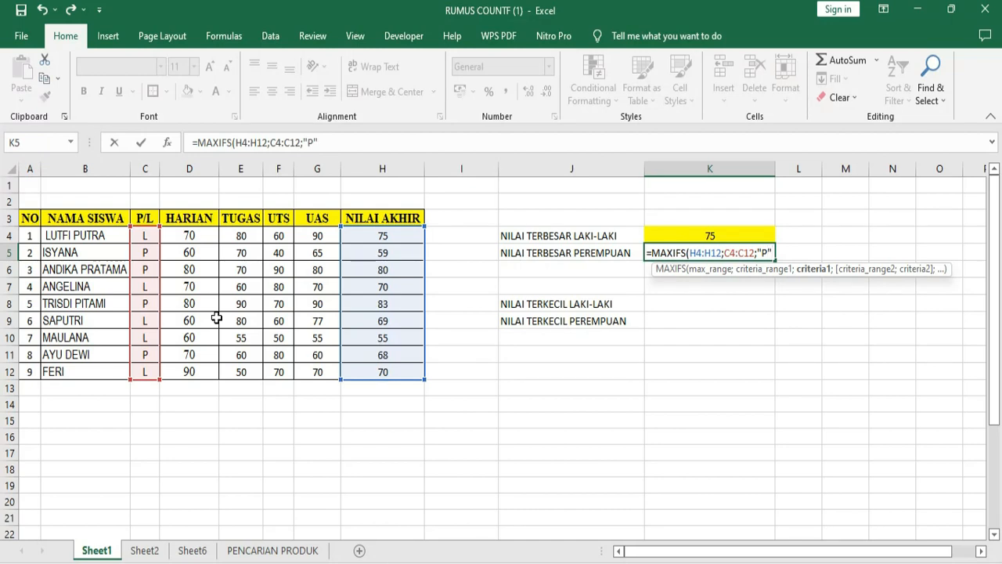
type(")")
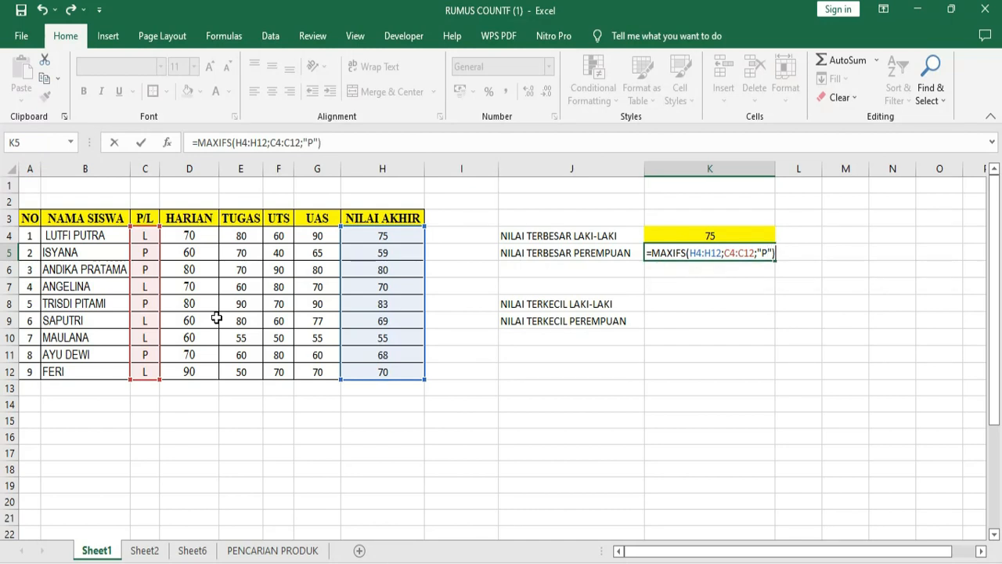
key("Return")
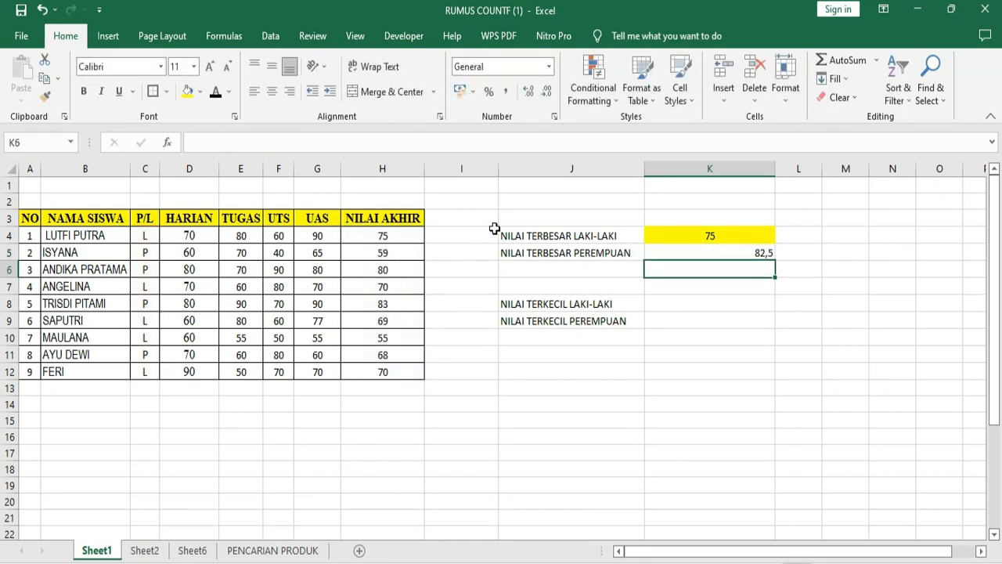
Format the K5 result as a whole number without decimals.
left_click(719, 255)
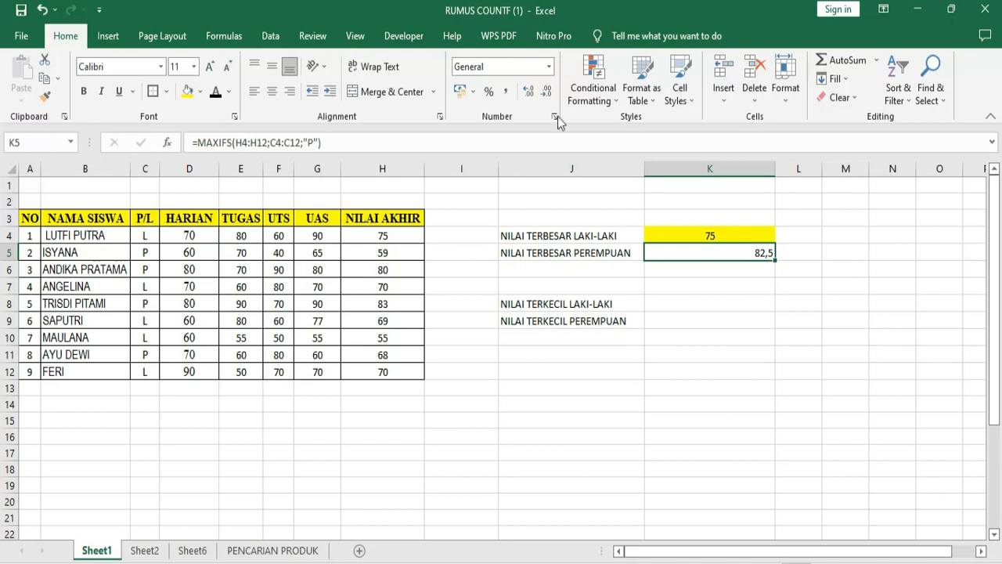
left_click(531, 92)
left_click(548, 94)
Compare the K5 result with the NILAI AKHIR values of the students marked P.
left_click(384, 306)
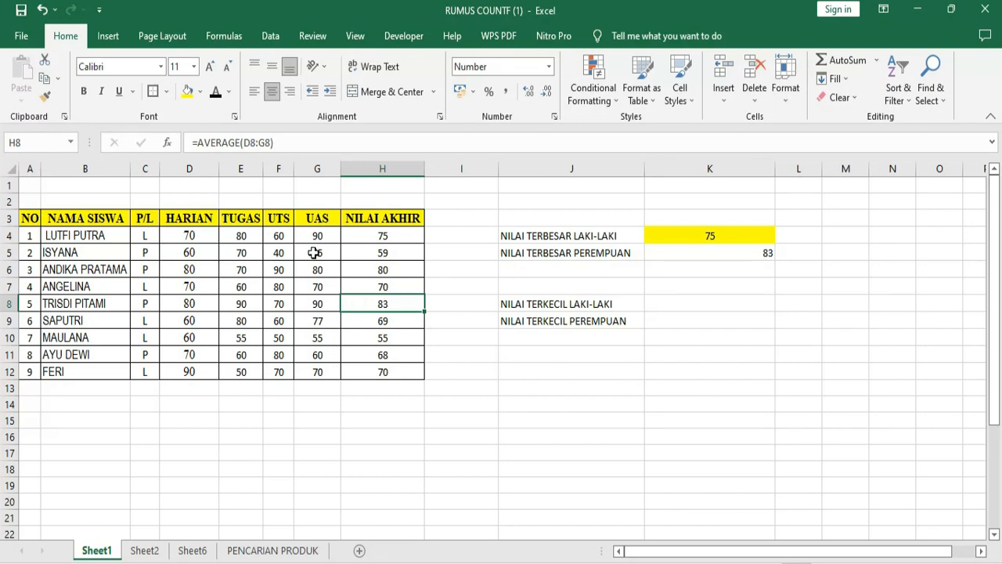
left_click(394, 253)
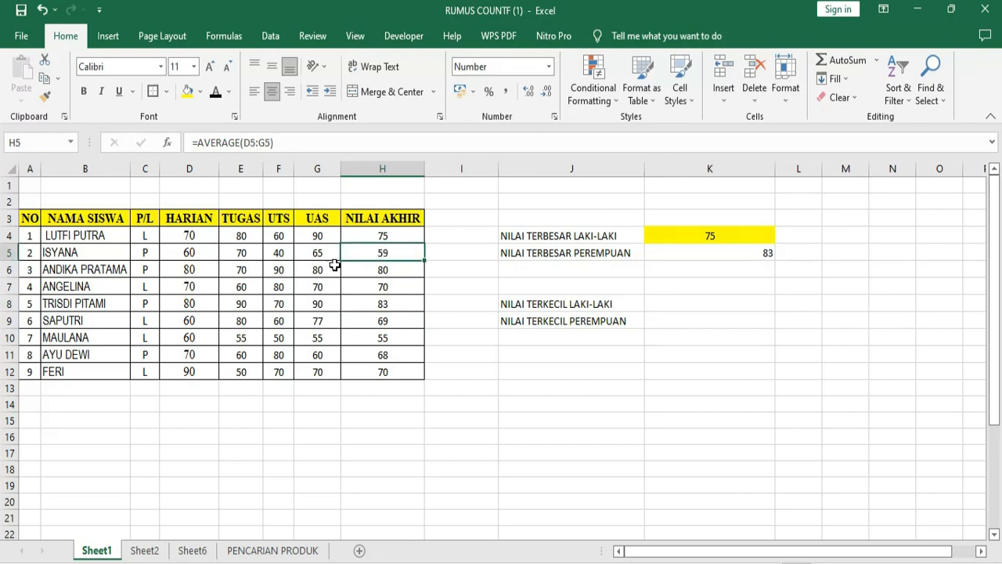
left_click(383, 265)
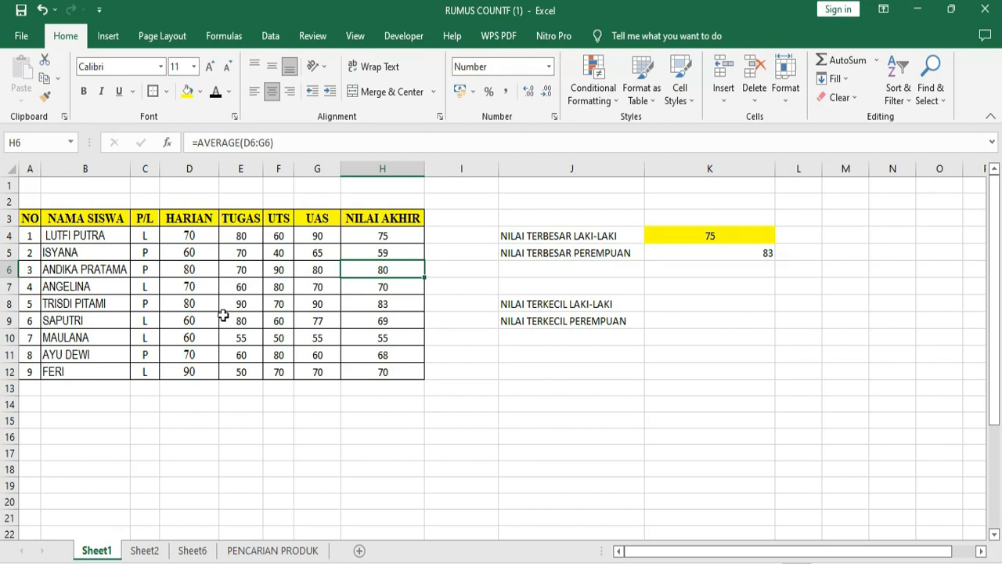
left_click(393, 354)
Highlight the row of the top-scoring female student, B8:H8, with a yellow fill.
left_click(383, 307)
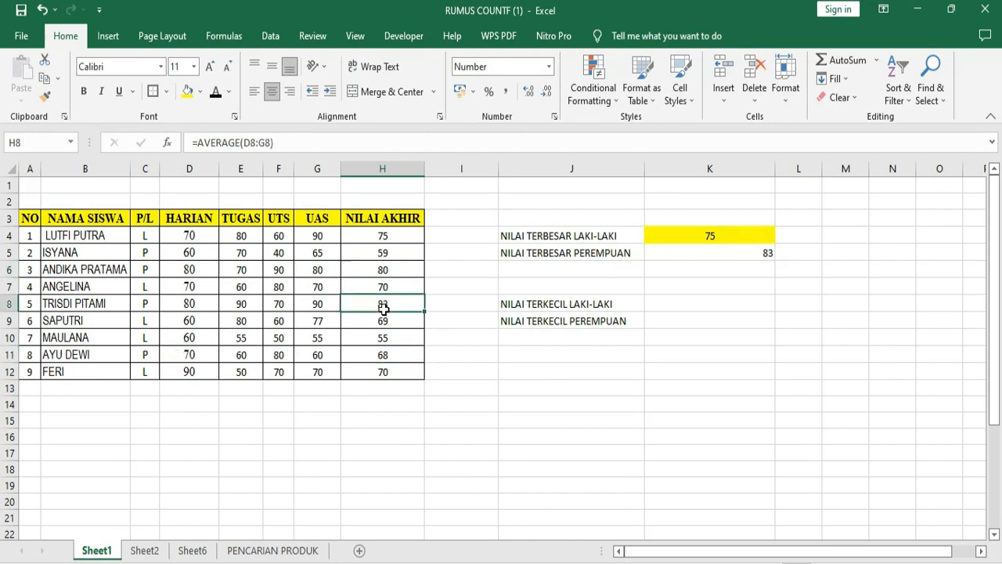
left_click(187, 92)
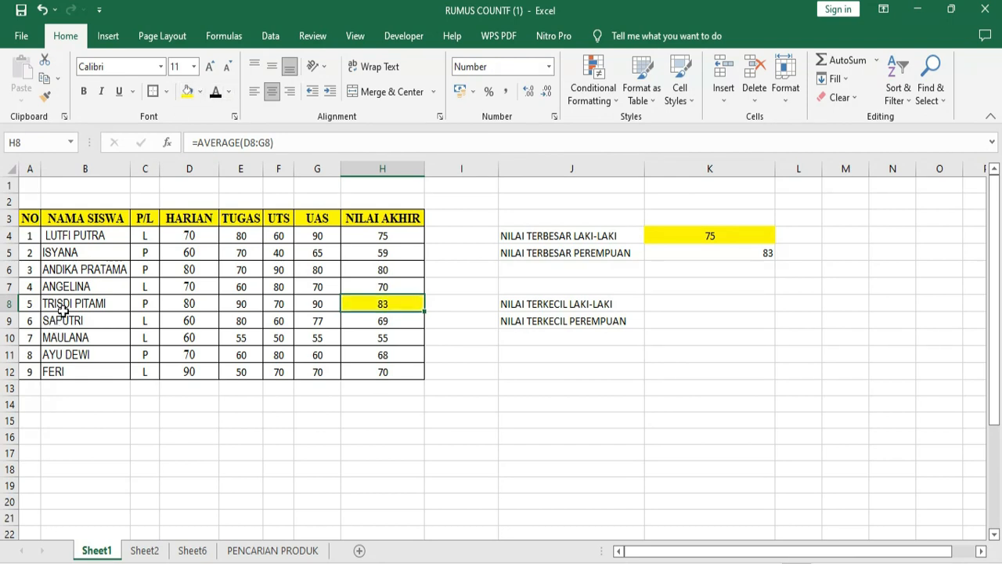
left_click(75, 302)
left_click_drag(74, 304, 363, 293)
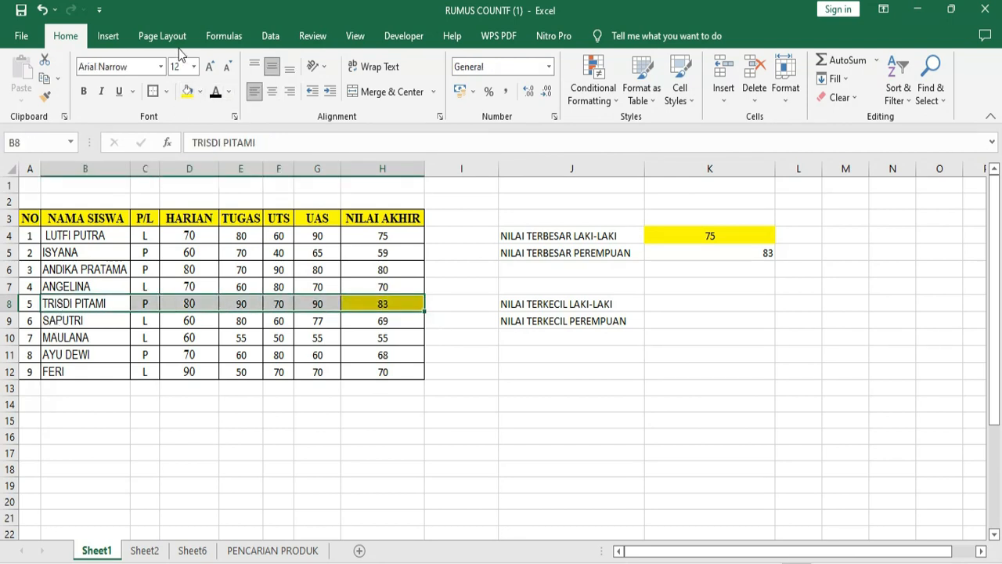
left_click(188, 91)
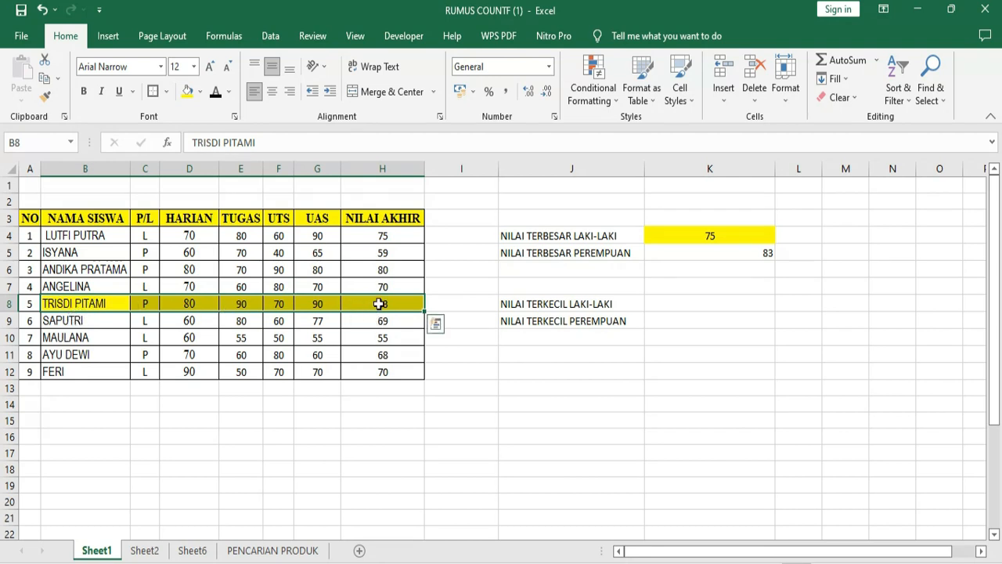
Fill cell K5 with yellow and center its contents horizontally.
left_click(752, 257)
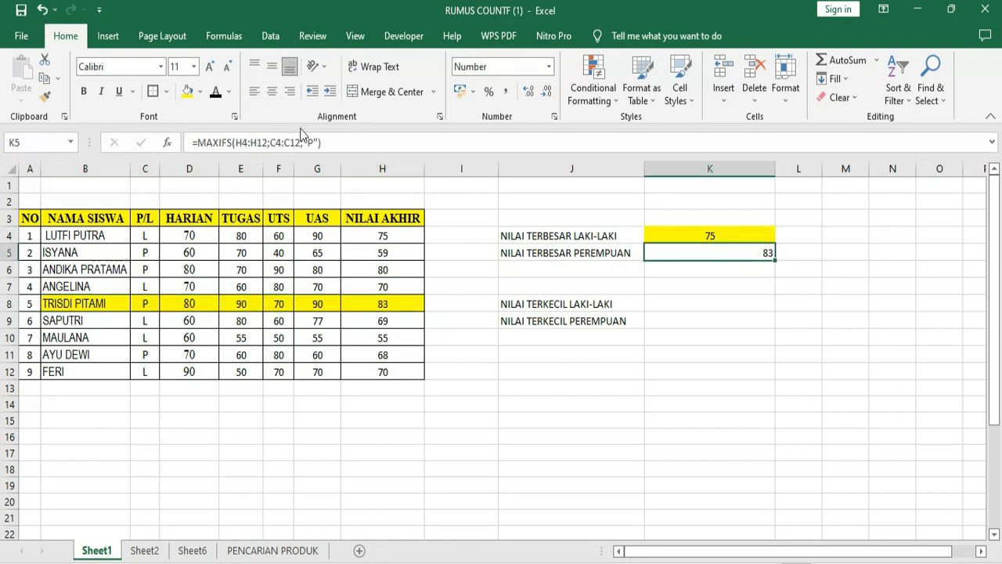
left_click(188, 92)
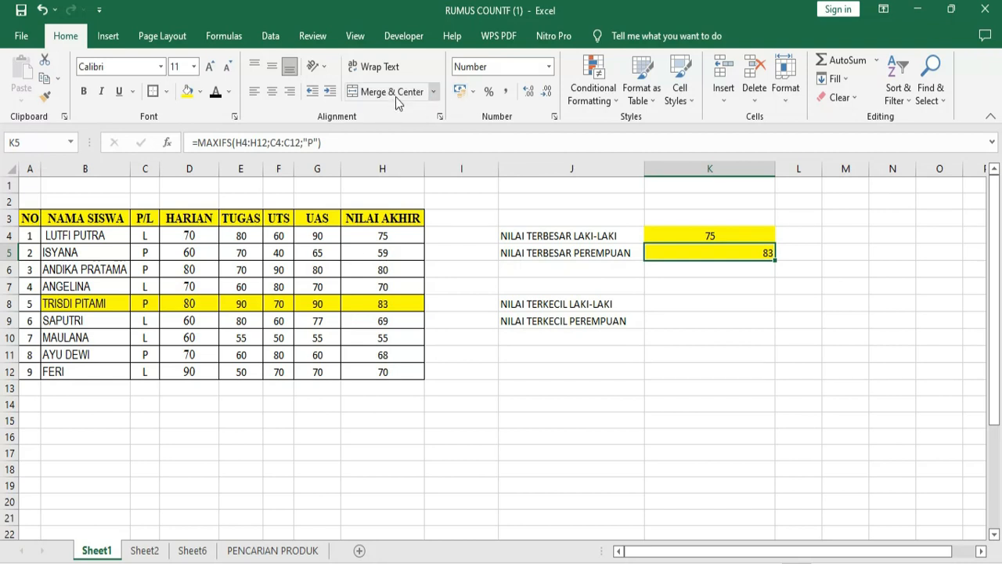
left_click(272, 92)
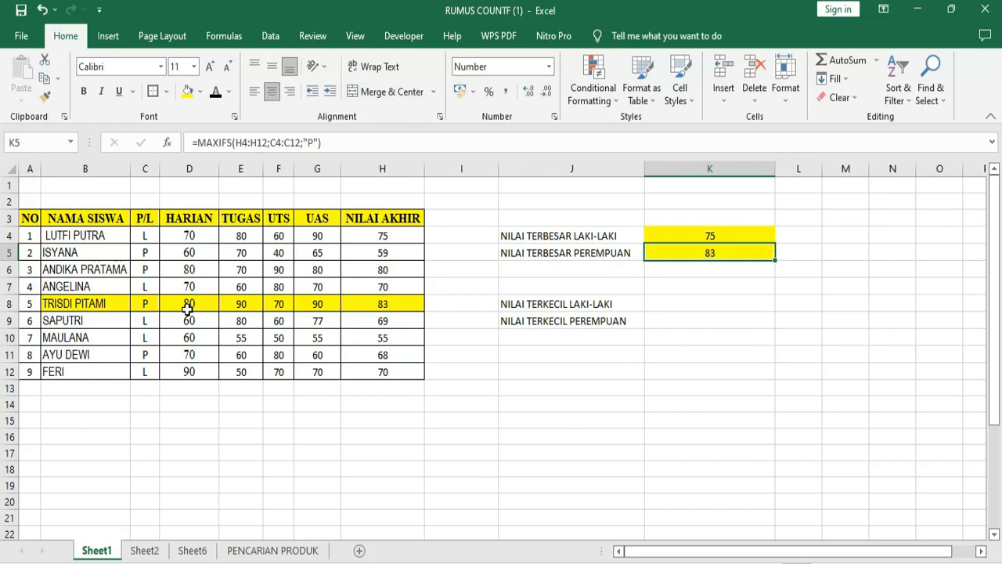
Replace the yellow highlight on student row B8:H8 with a white fill.
left_click_drag(88, 303, 366, 301)
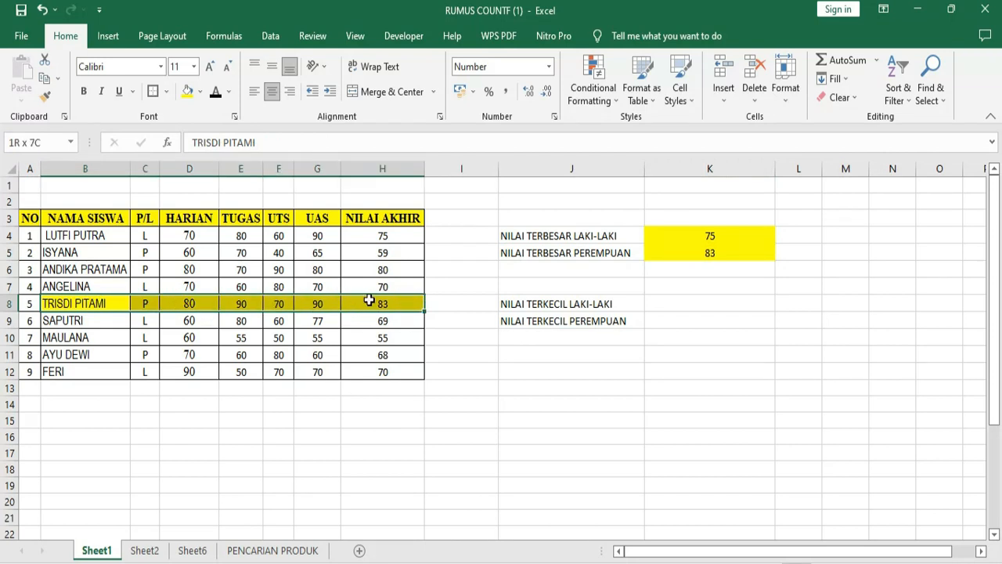
left_click(200, 91)
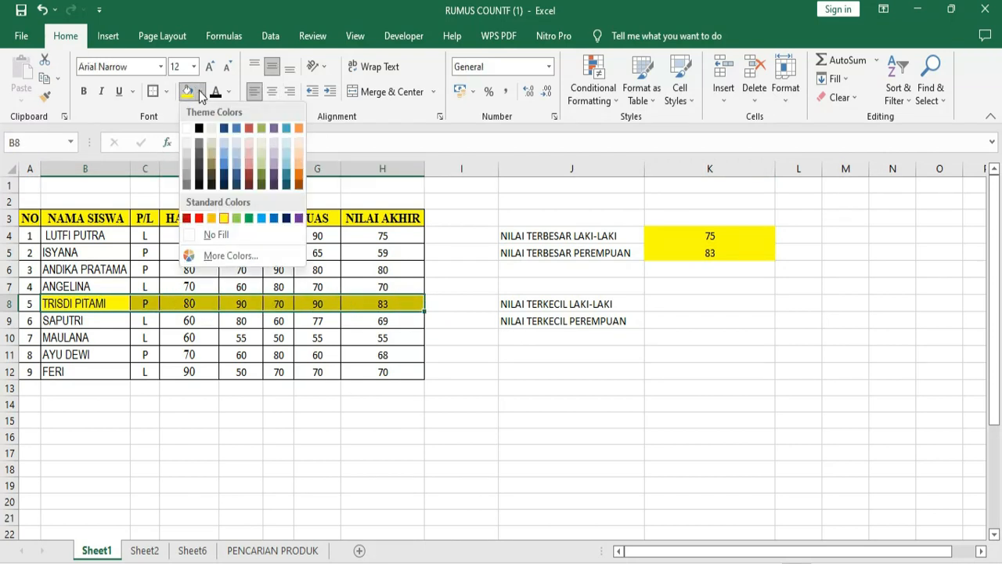
left_click(189, 129)
left_click(607, 400)
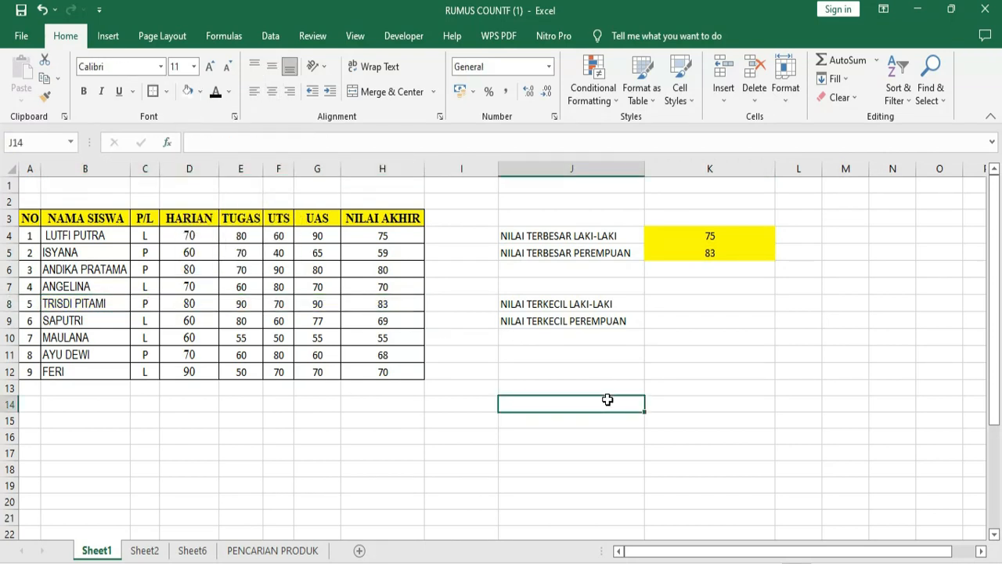
Enter =MINIFS(H4:H12;C4:C12;"L") in K8 to find the lowest final score among male students.
left_click(662, 304)
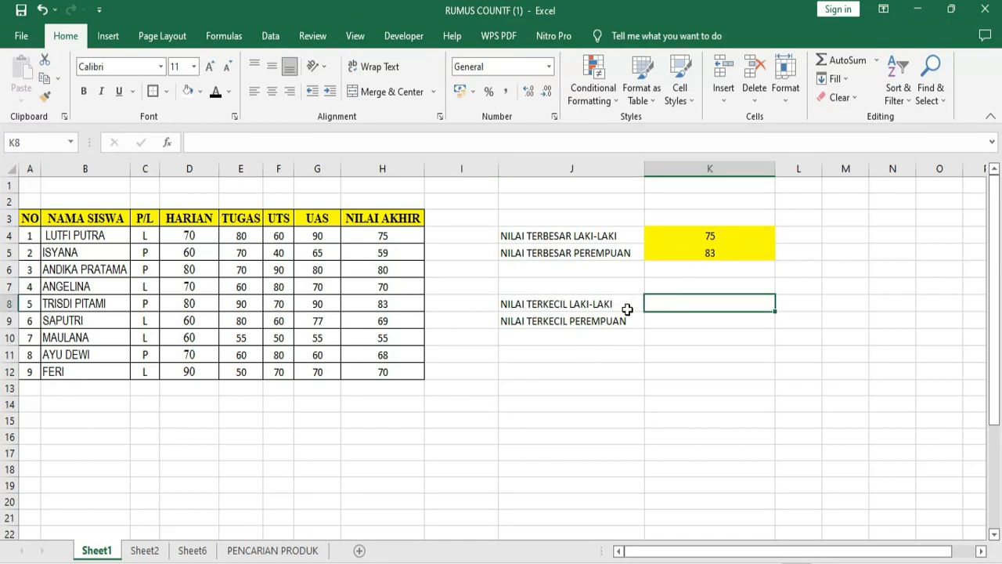
left_click(675, 235)
double_click(677, 232)
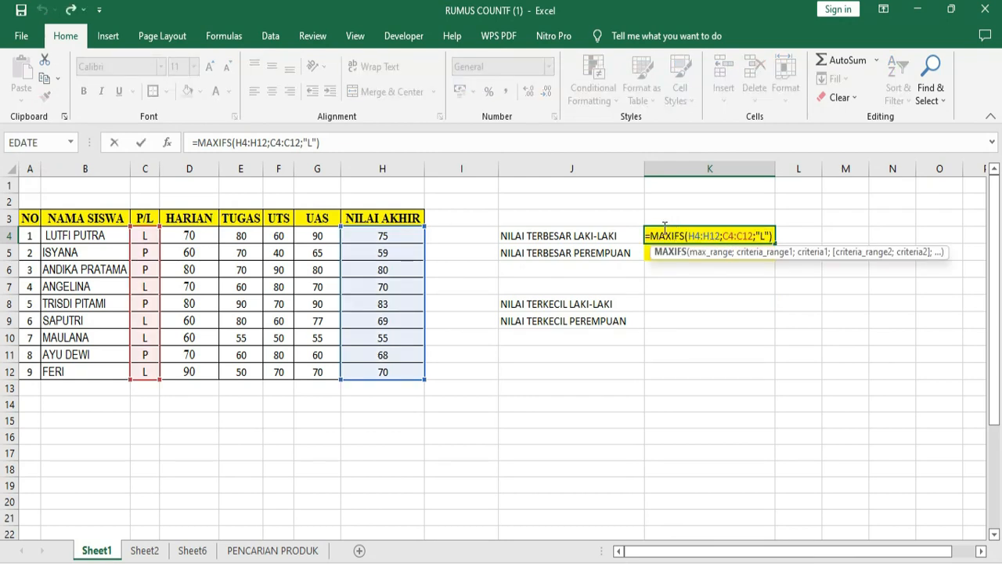
left_click(665, 304)
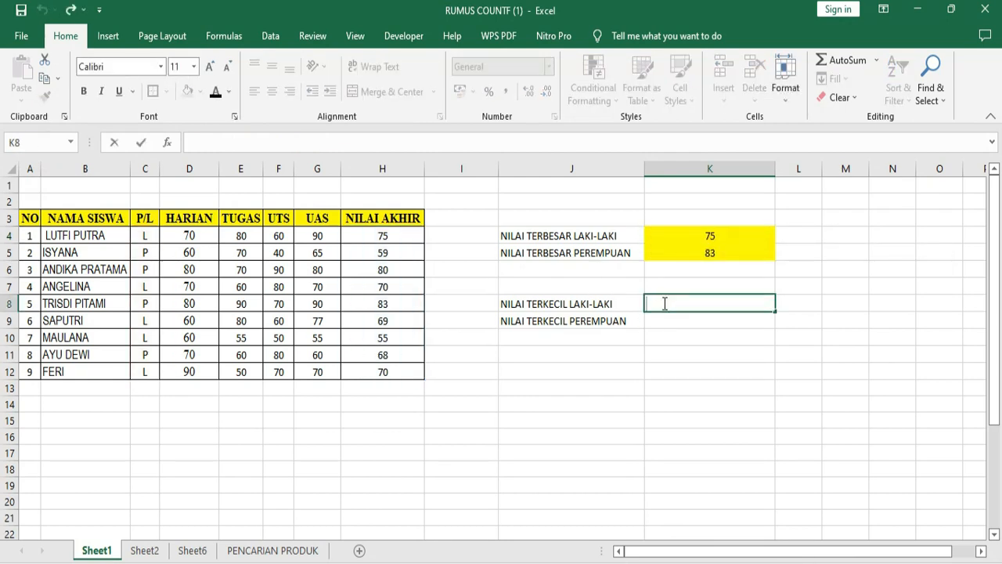
type("=MINIFS")
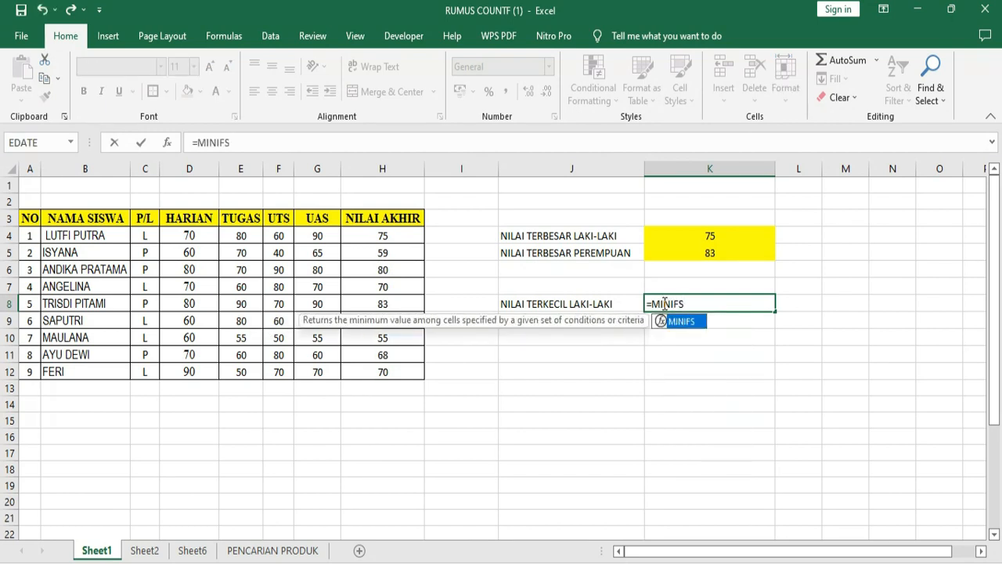
type("(")
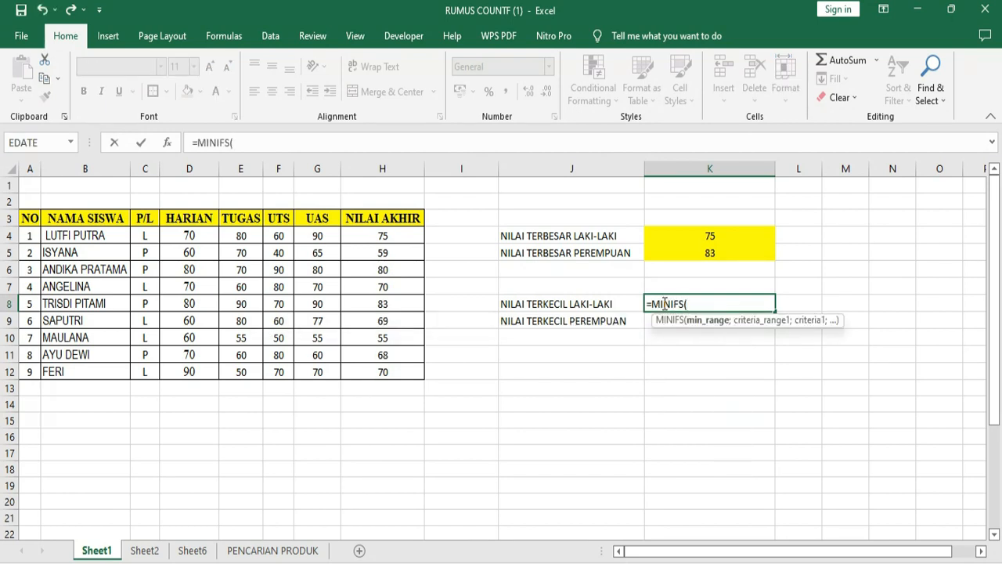
left_click_drag(383, 237, 388, 371)
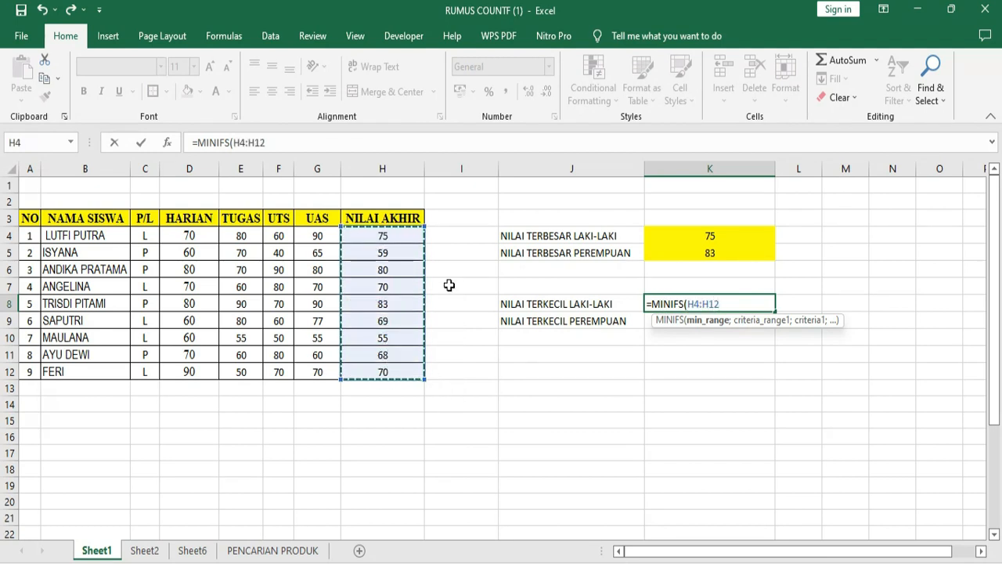
type(";")
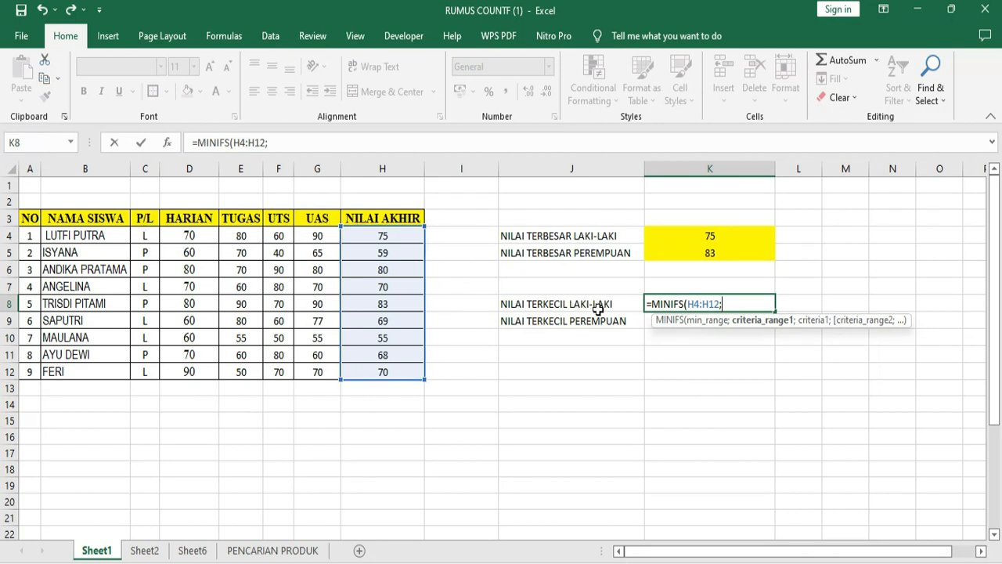
left_click_drag(142, 236, 153, 373)
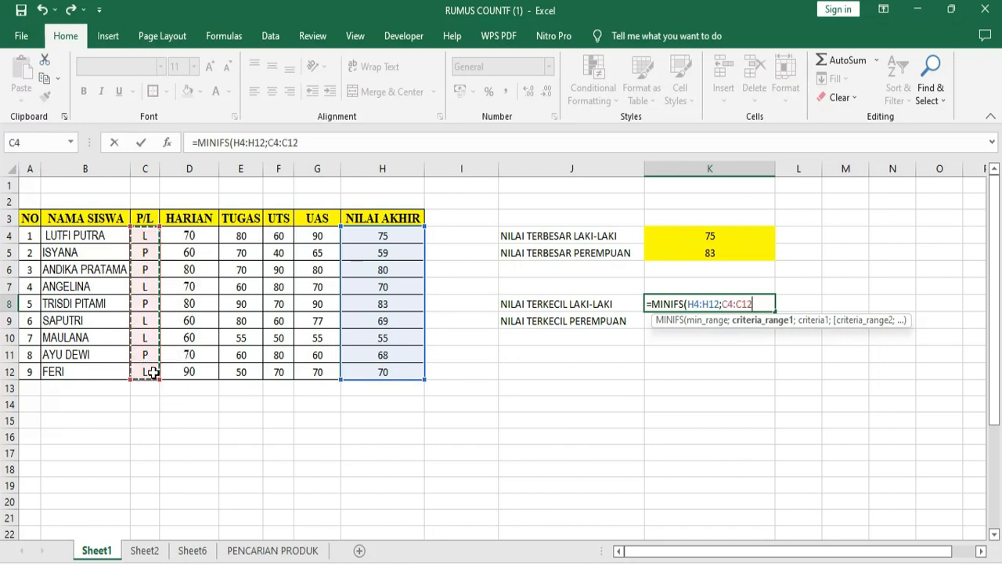
type(";\"L")
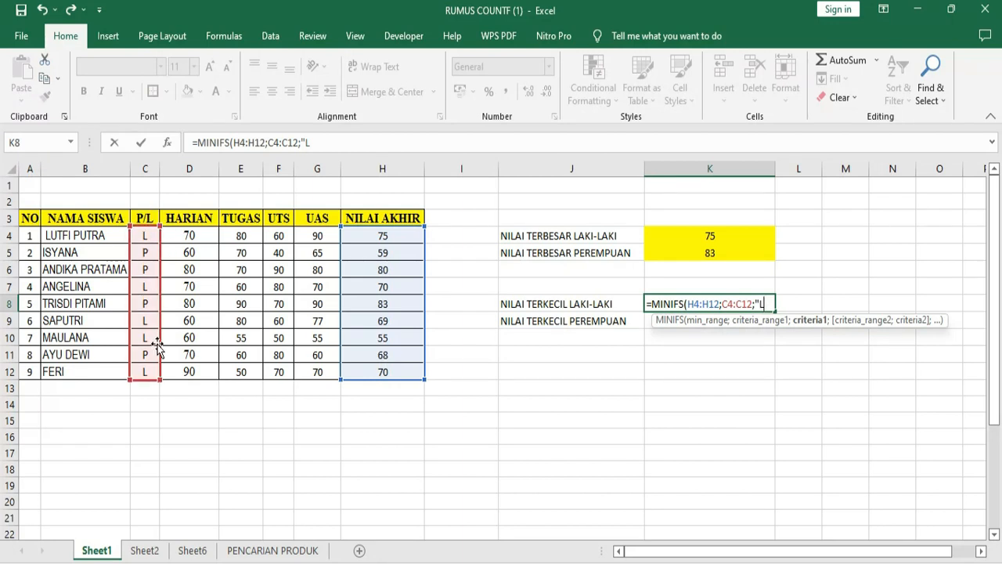
type(")")
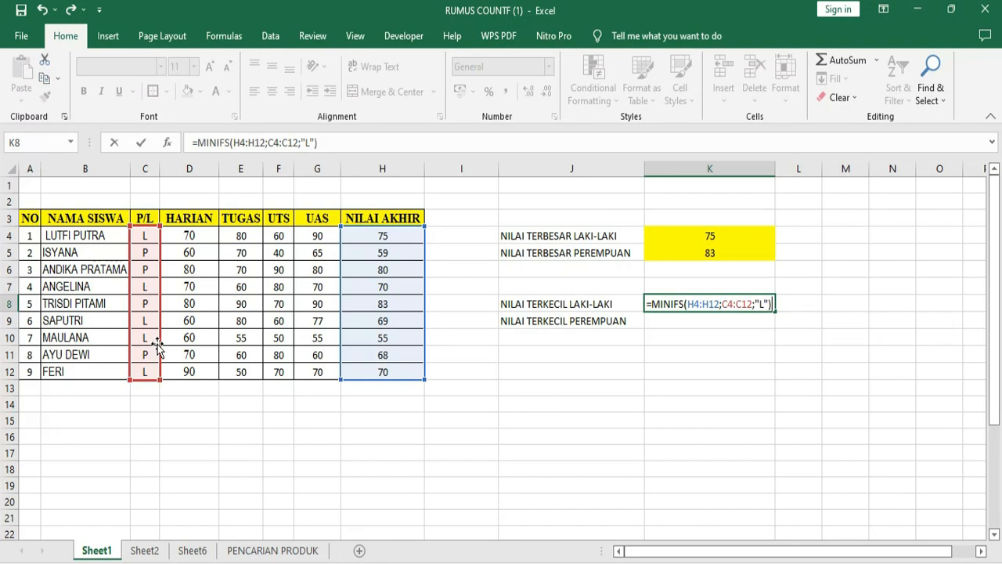
key("Return")
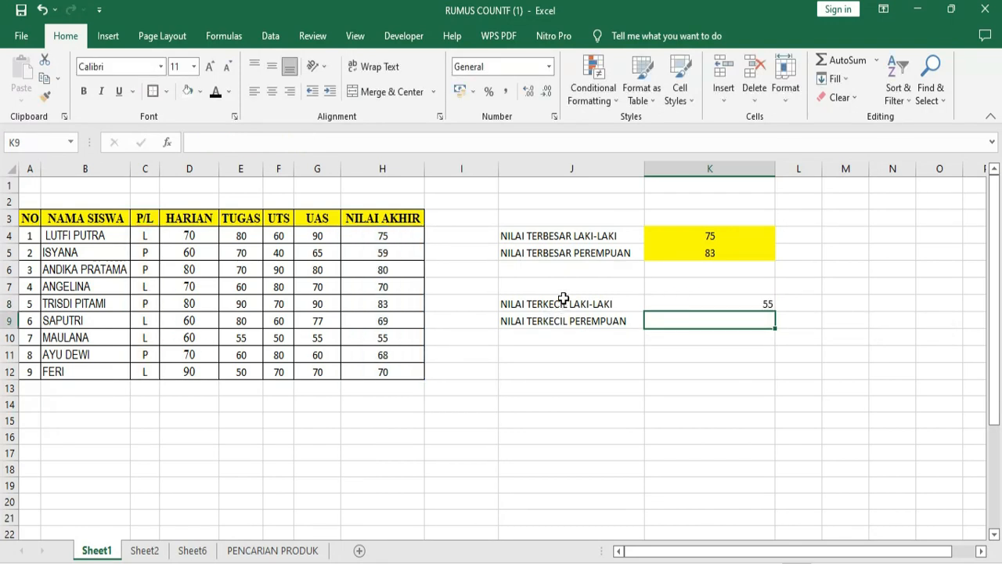
Compare the K8 result with the NILAI AKHIR values of the students marked L.
left_click(728, 304)
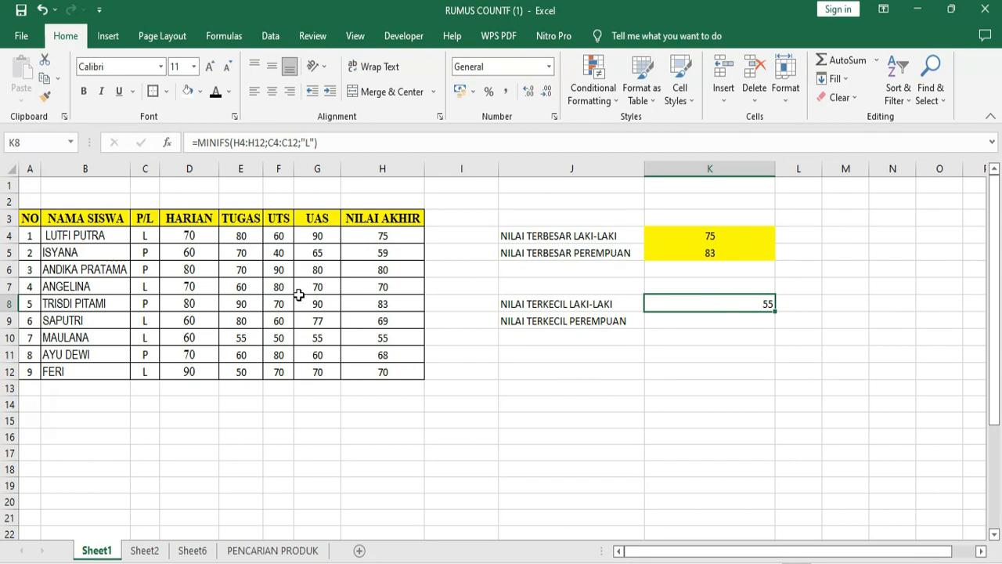
left_click(149, 238)
left_click(377, 238)
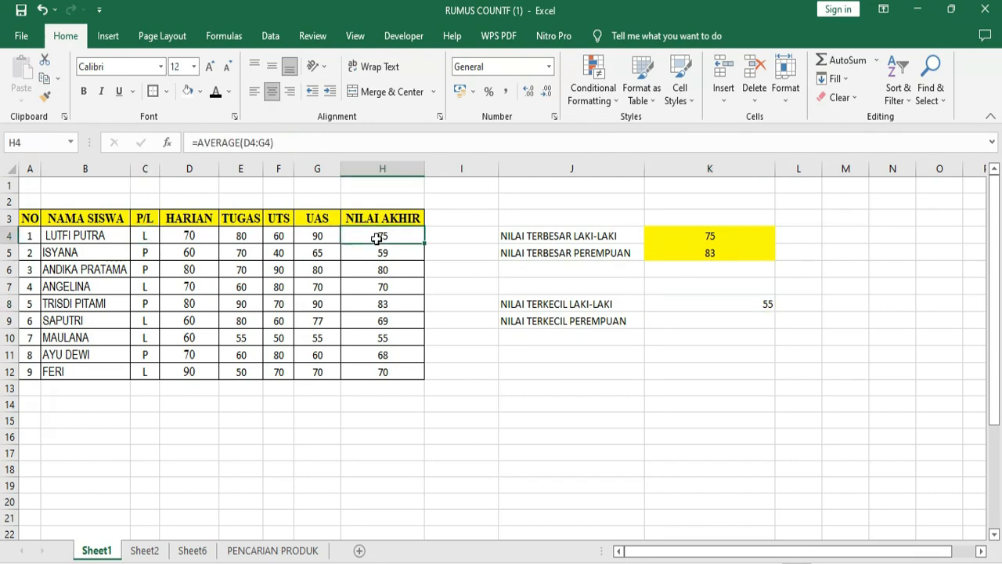
left_click(149, 285)
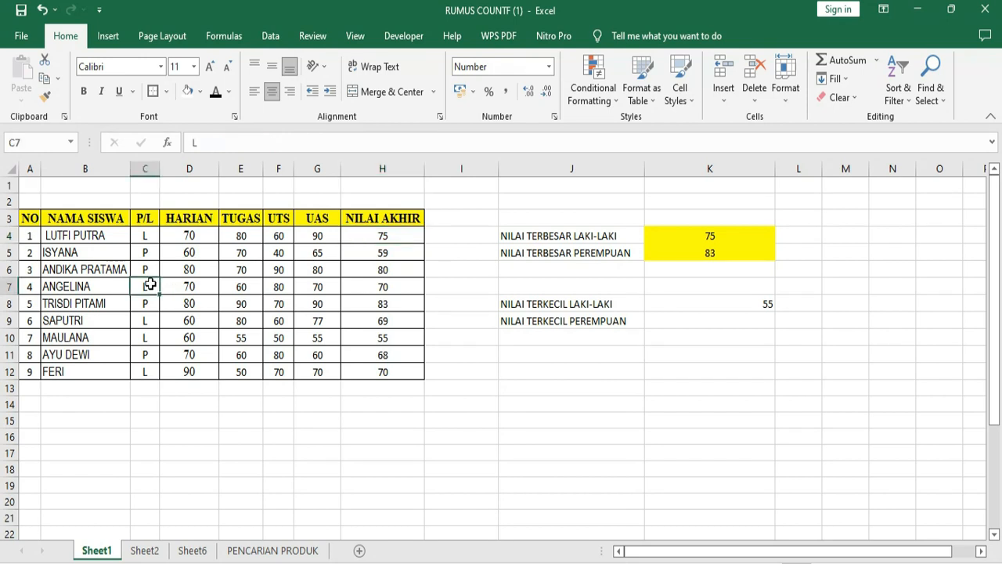
left_click(382, 287)
left_click(145, 320)
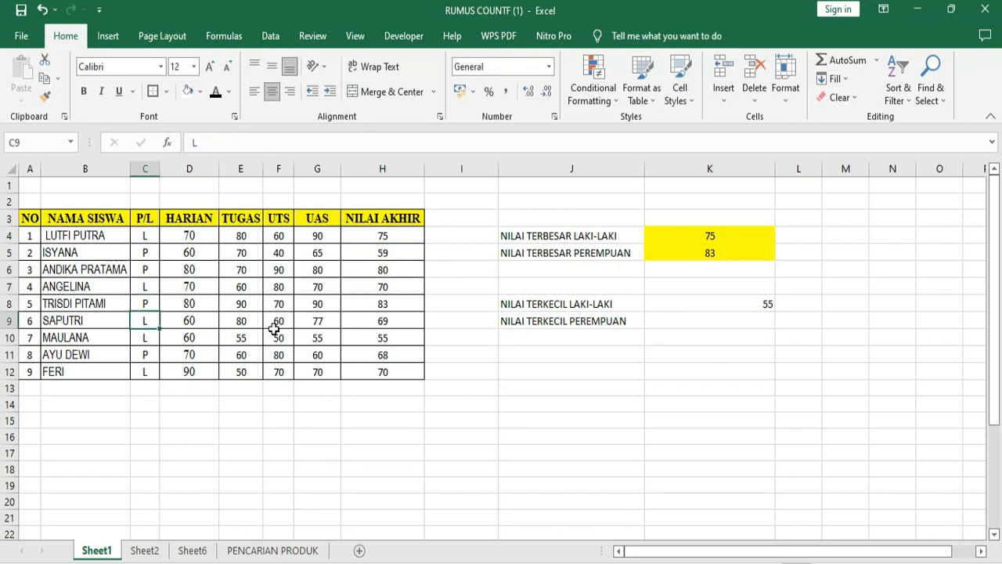
left_click(381, 320)
left_click(141, 338)
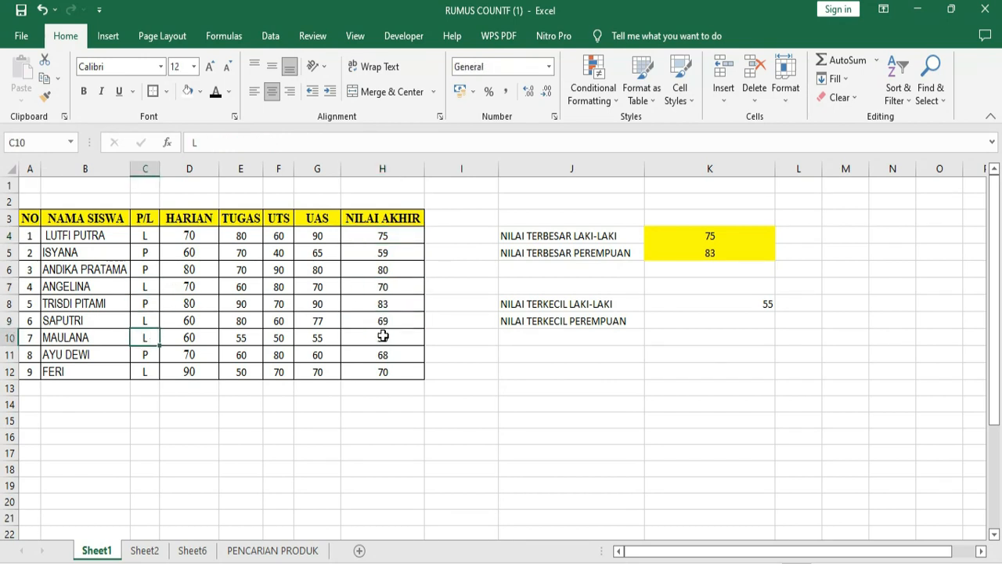
left_click(384, 338)
left_click_drag(55, 338, 382, 337)
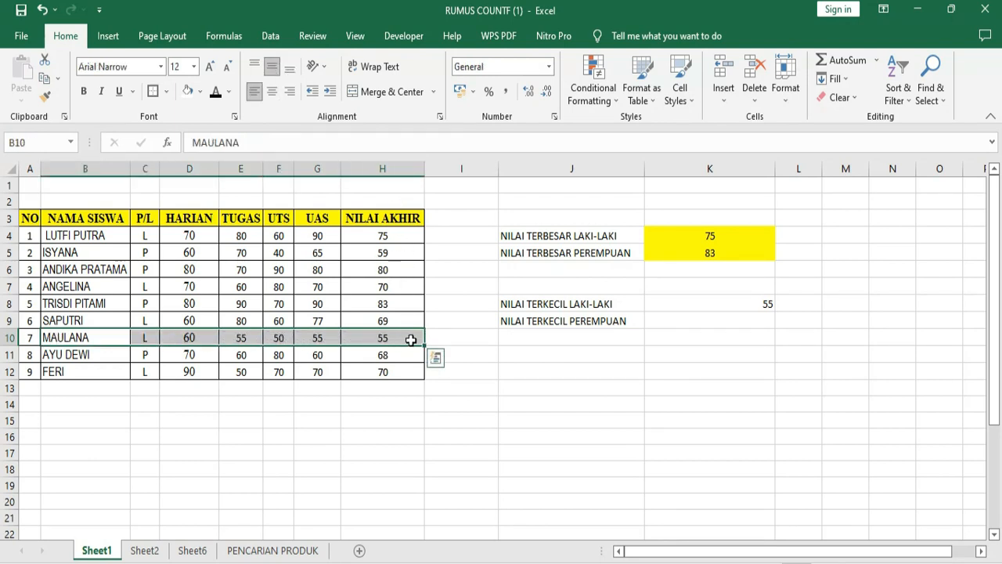
Center the contents of cell K8 horizontally.
left_click(761, 304)
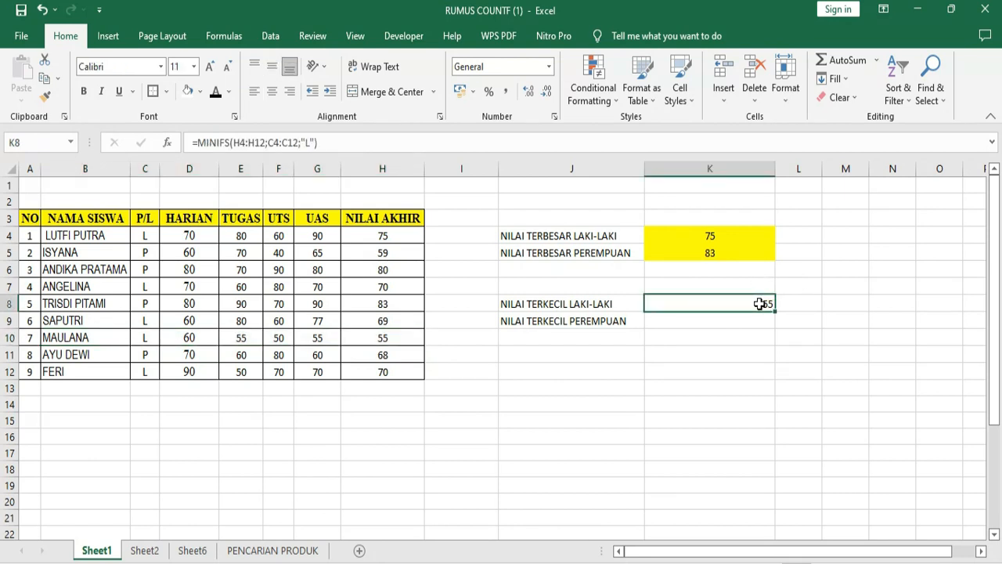
left_click(271, 92)
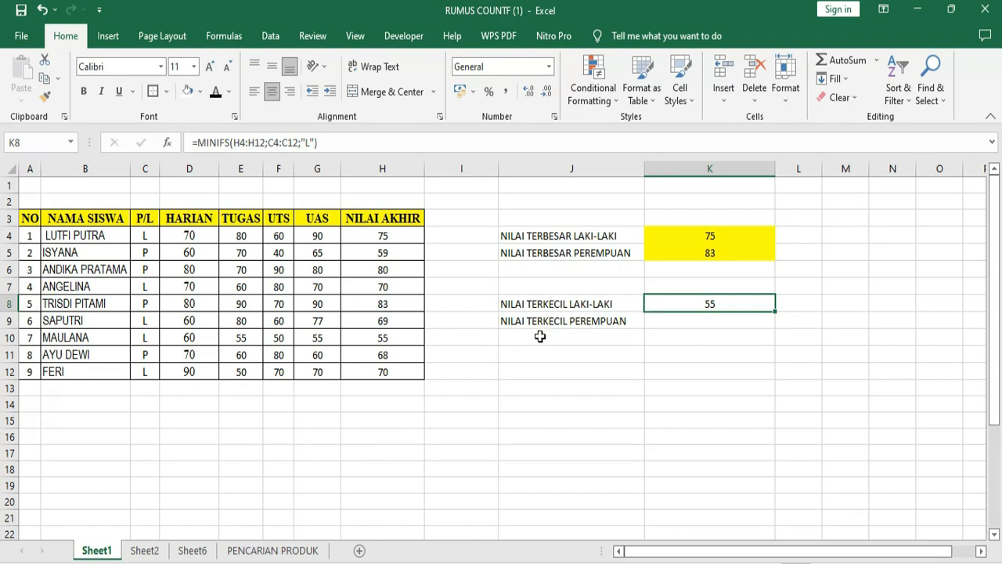
Enter =MINIFS(H4:H12;C4:C12;"P") in K9 to find the lowest final score among female students.
left_click(678, 322)
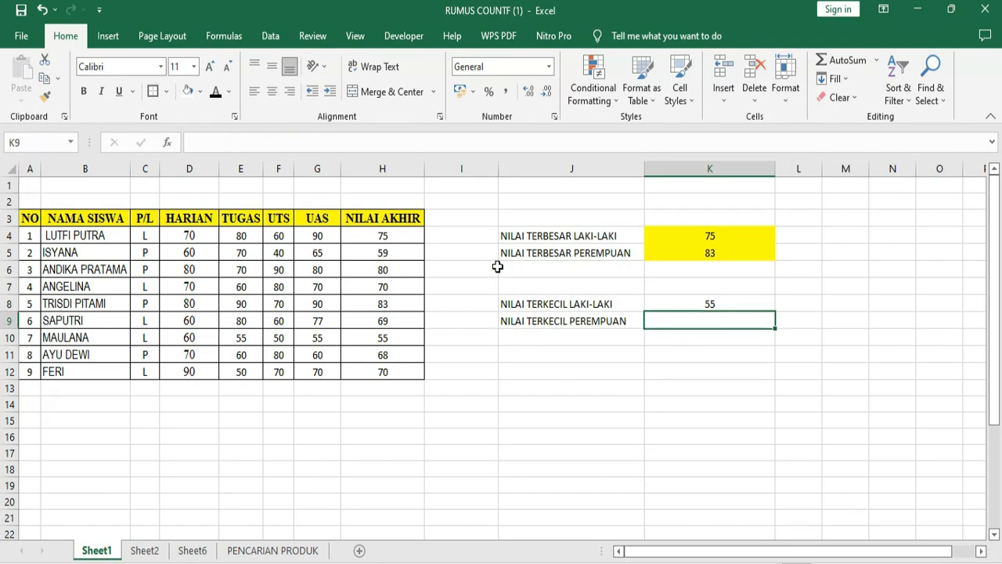
double_click(682, 319)
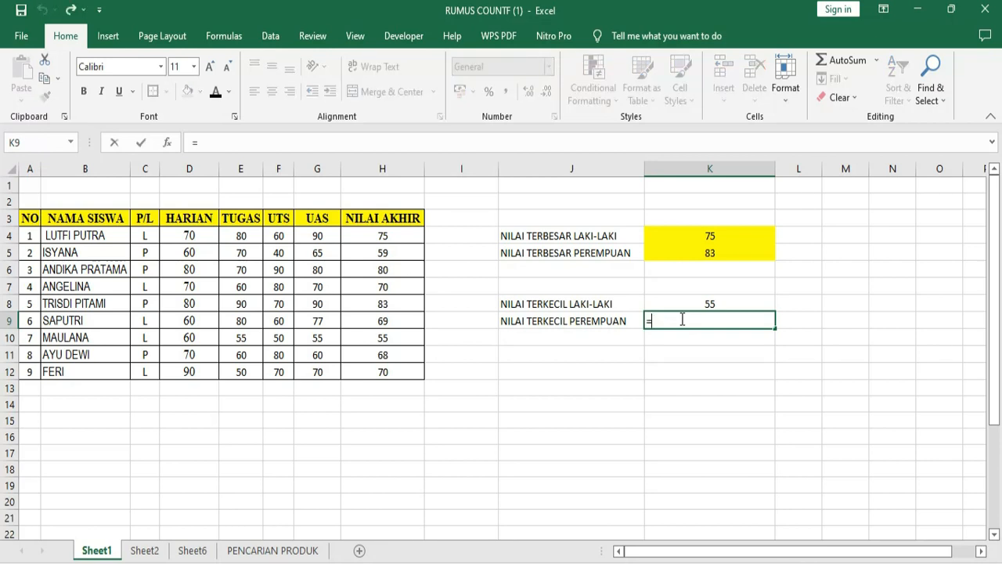
type("=MINIFS")
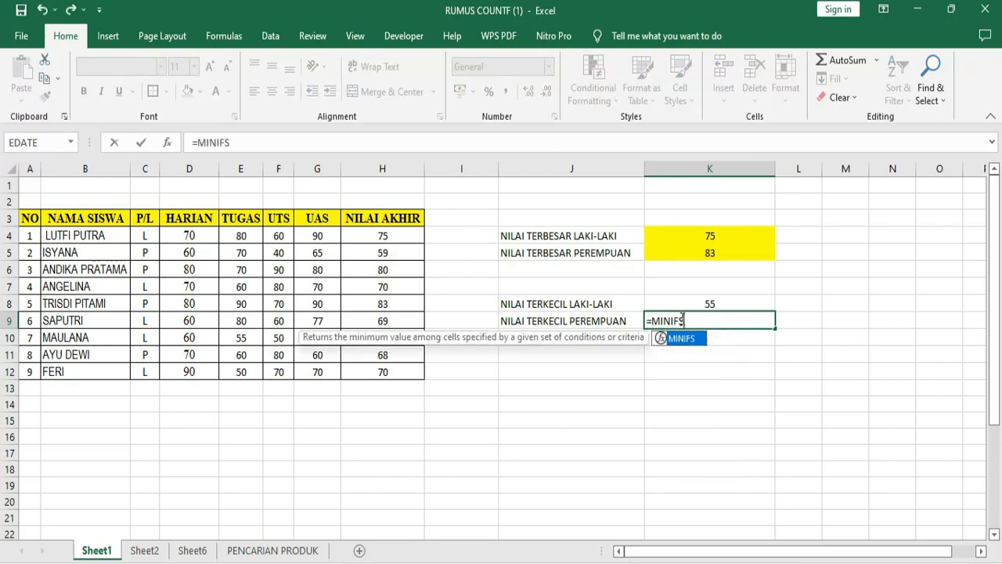
type("(")
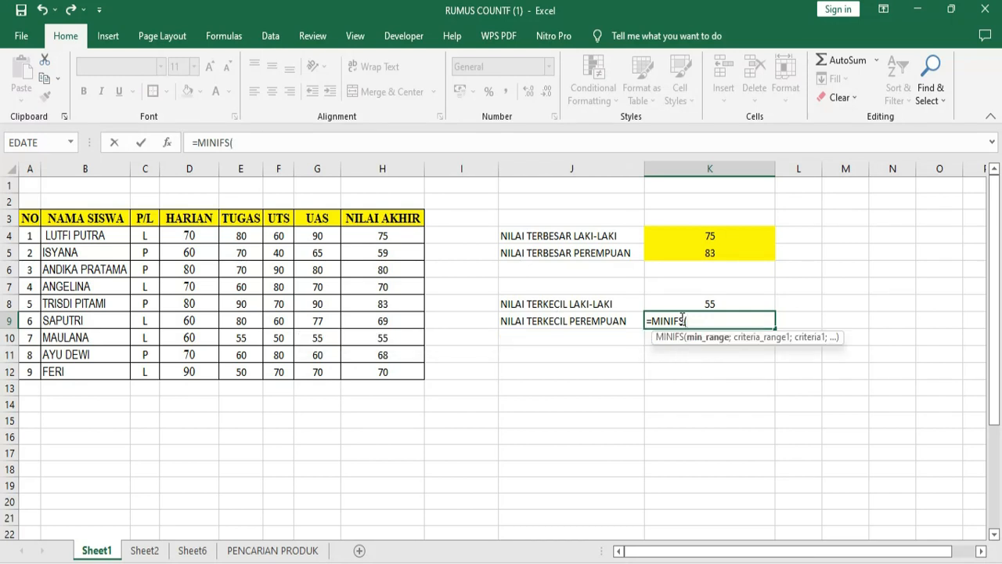
left_click_drag(366, 235, 388, 378)
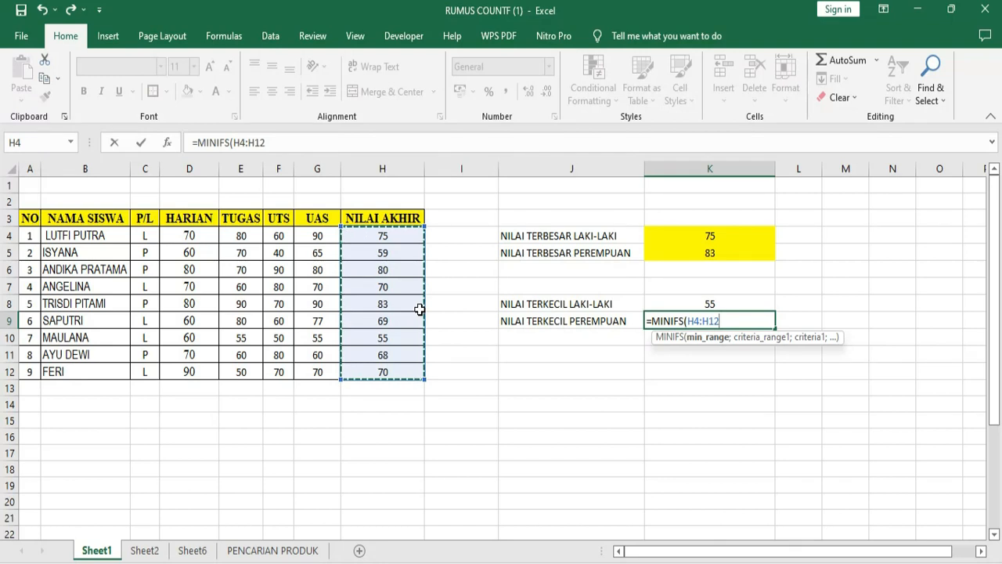
type(";")
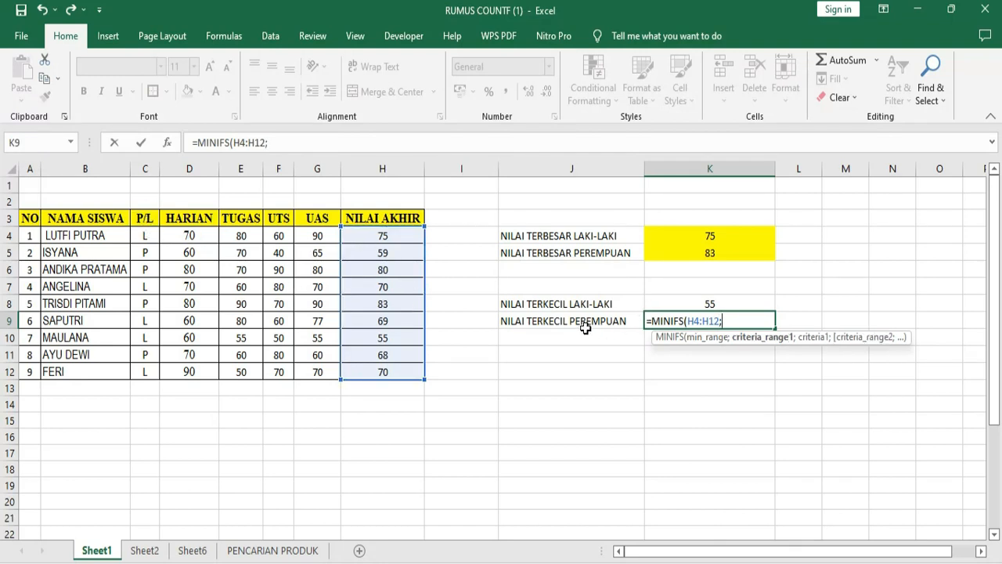
left_click_drag(143, 235, 150, 371)
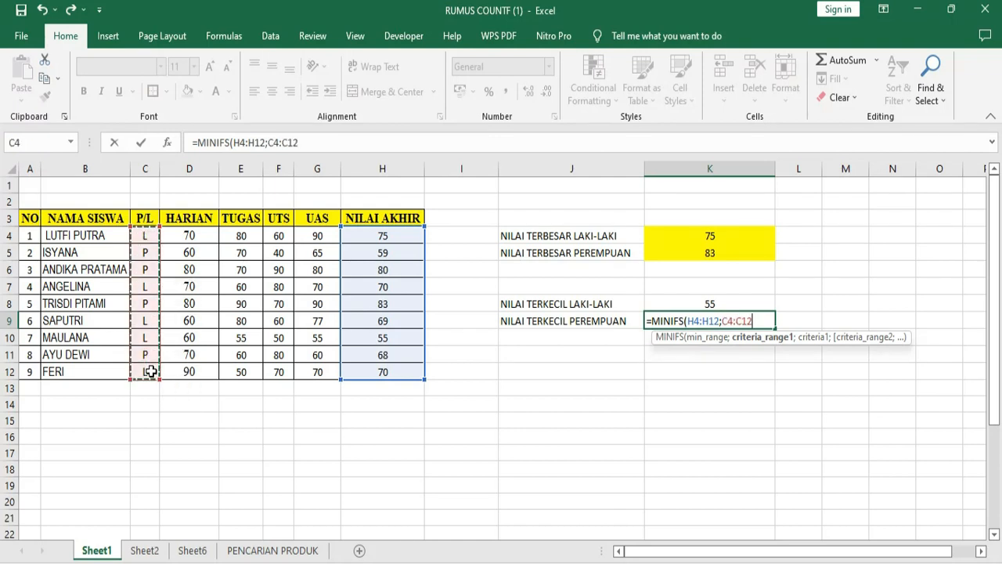
type(";\"P")
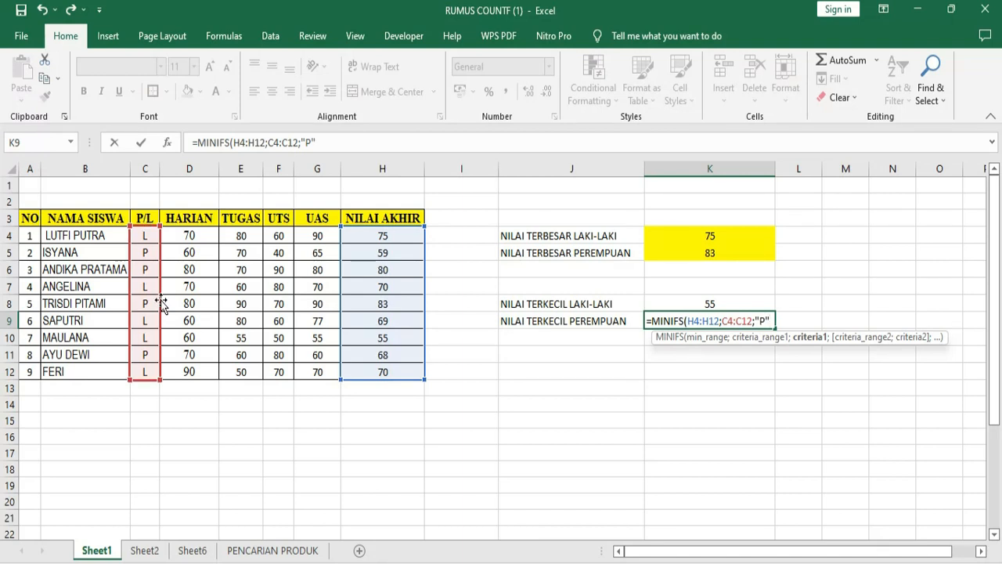
key("Return")
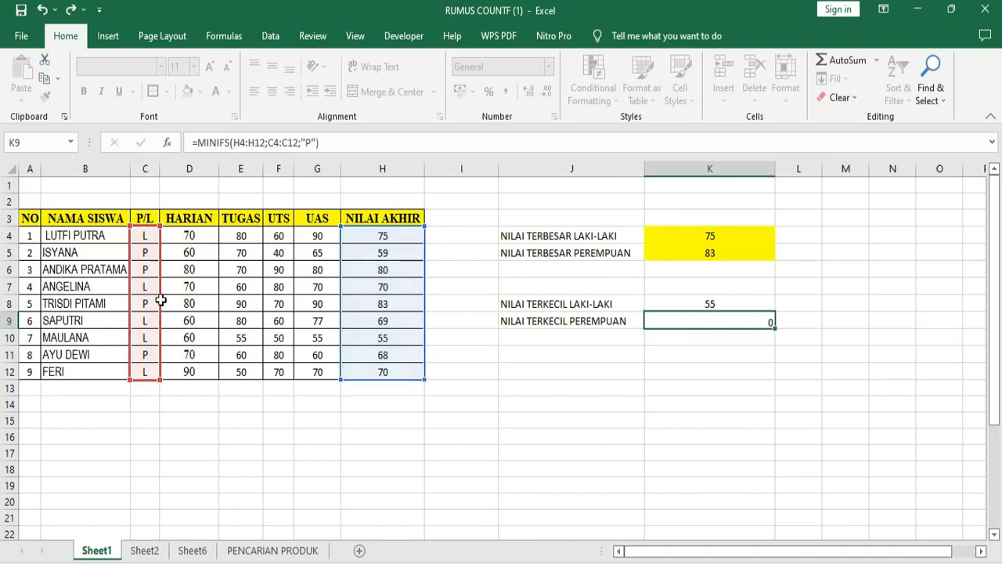
Reduce the number format of cell K9 to zero decimal places.
left_click(741, 321)
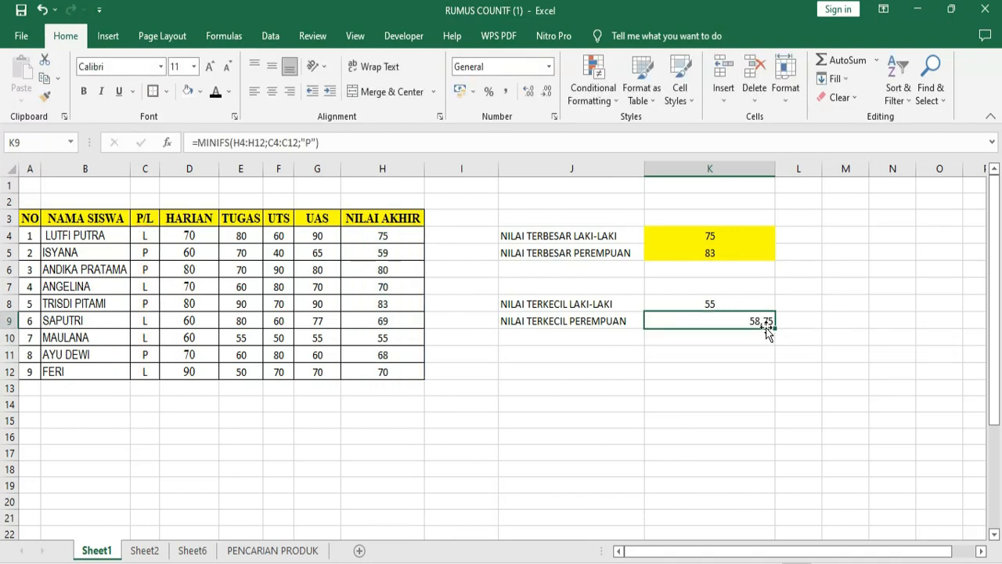
left_click(547, 92)
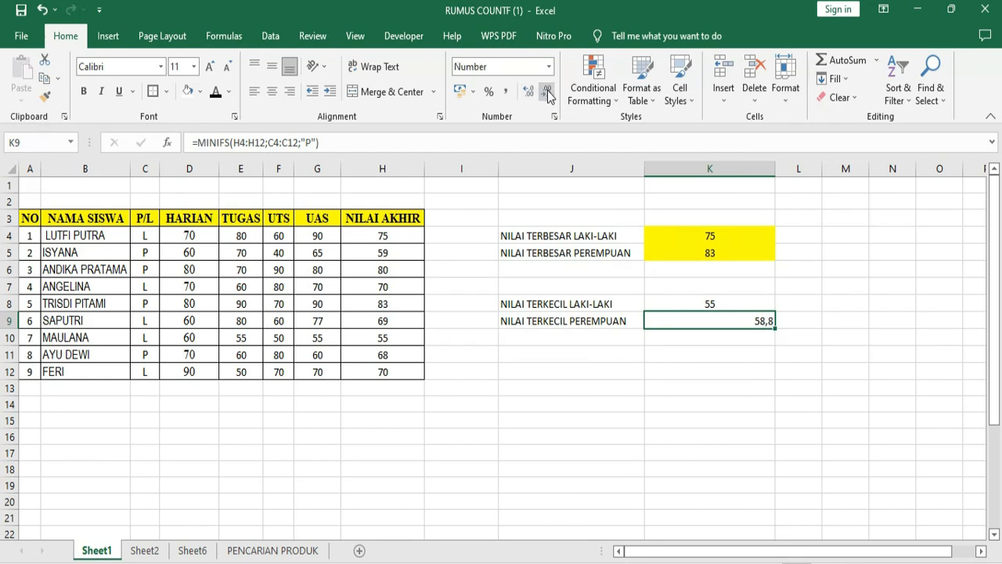
left_click(547, 91)
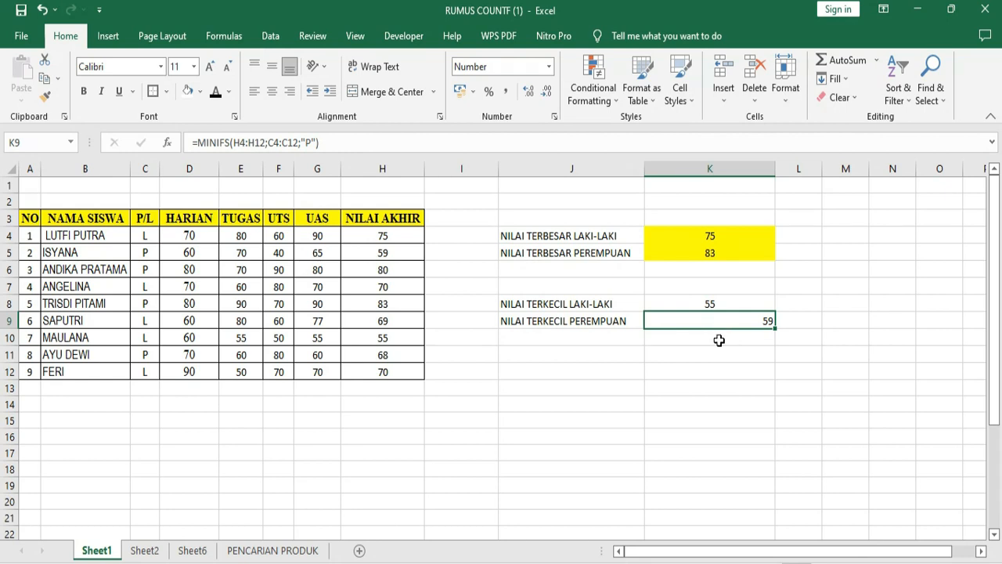
Compare the K9 result with the NILAI AKHIR values of the students marked P.
left_click(565, 321)
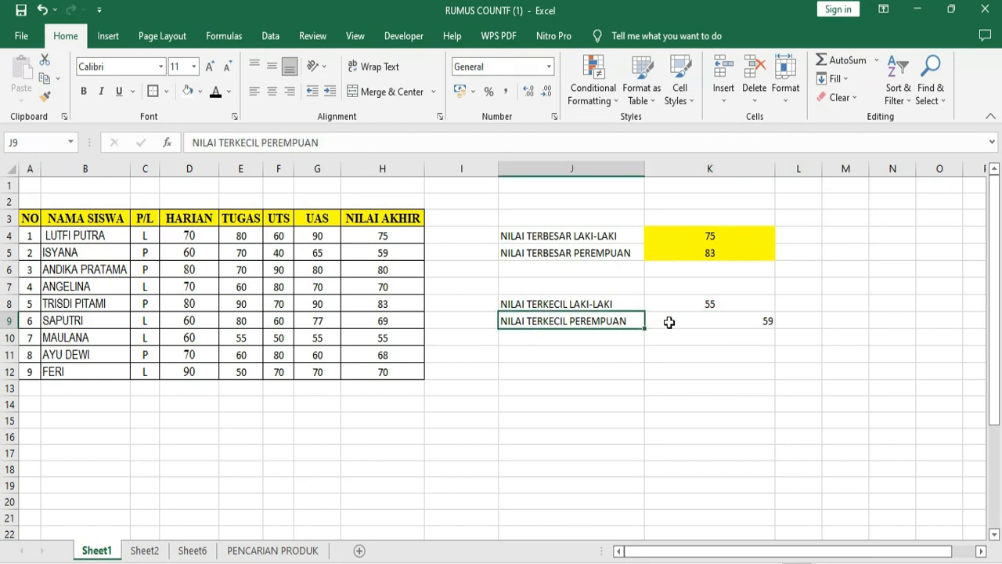
left_click(670, 321)
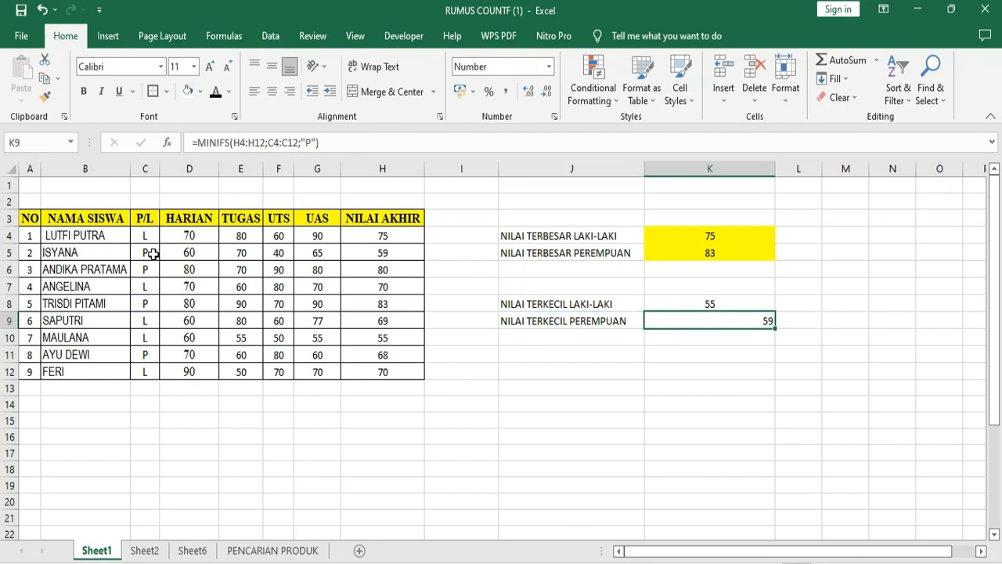
left_click(153, 253)
left_click(388, 253)
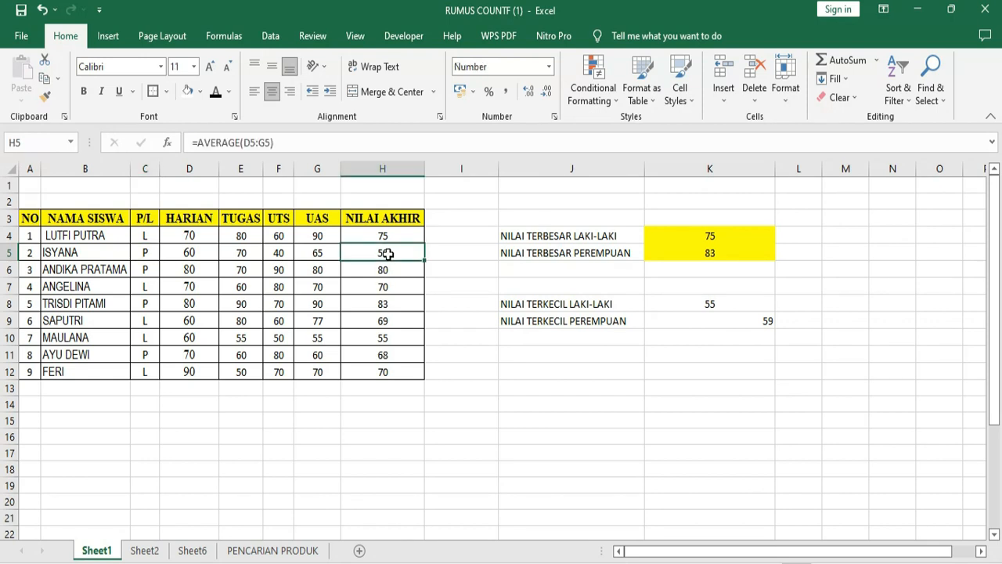
left_click(146, 273)
left_click(381, 270)
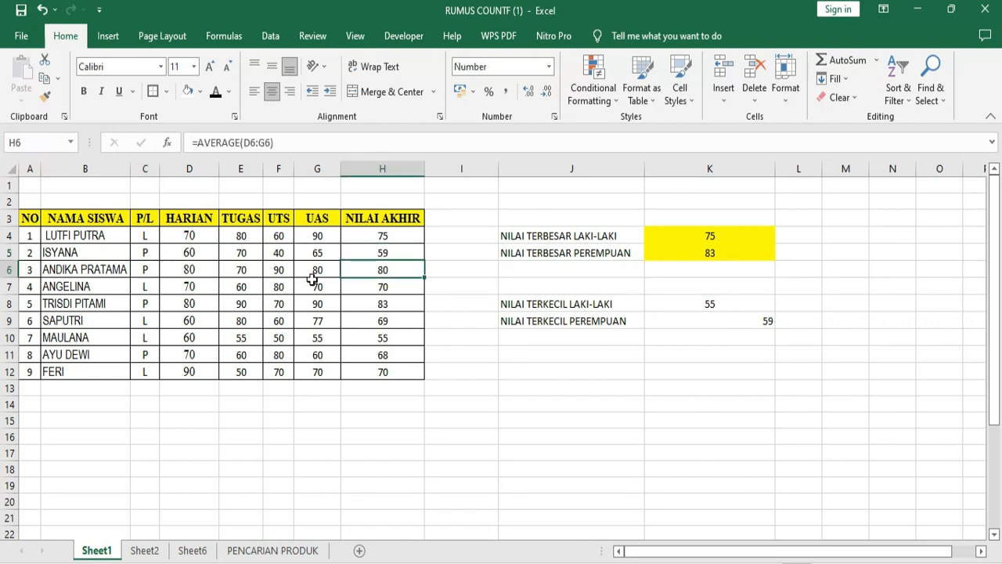
left_click(153, 305)
left_click(376, 306)
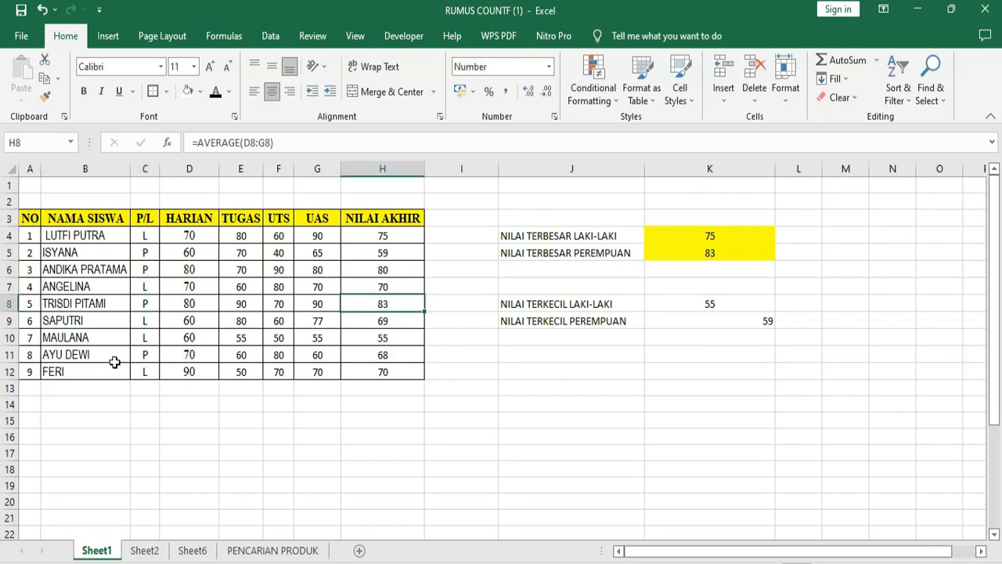
left_click(145, 355)
left_click(392, 354)
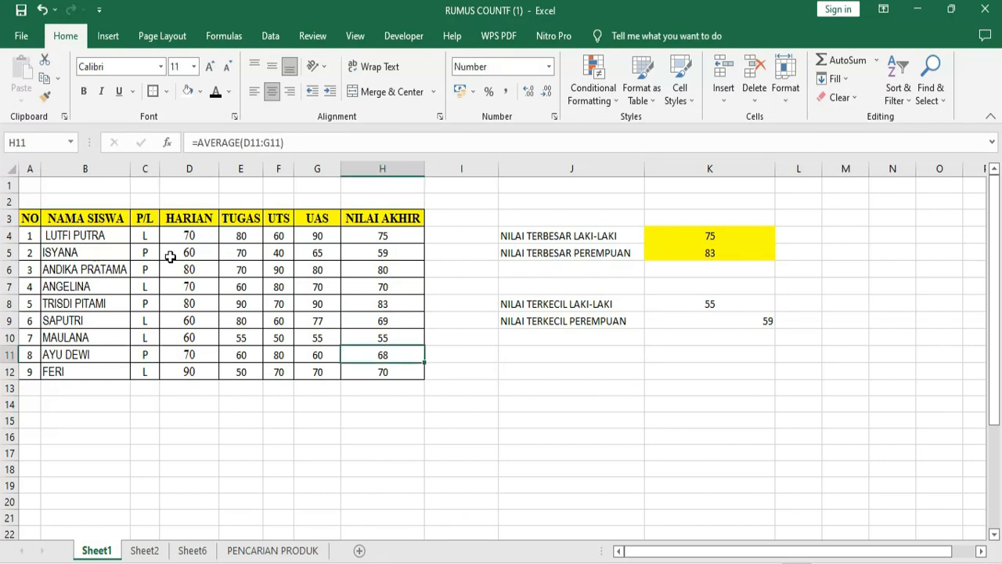
left_click_drag(67, 253, 387, 253)
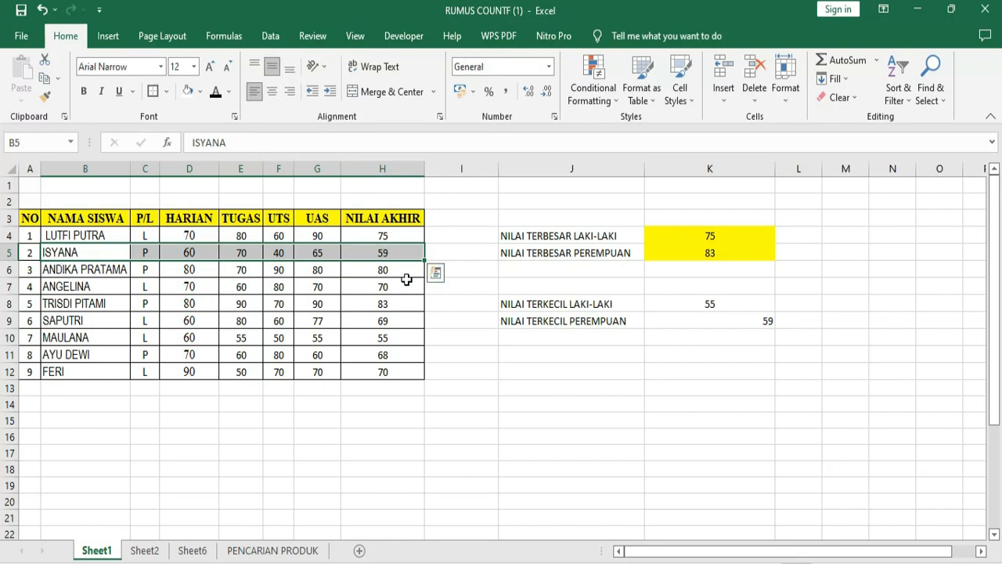
left_click(387, 266)
left_click(390, 253)
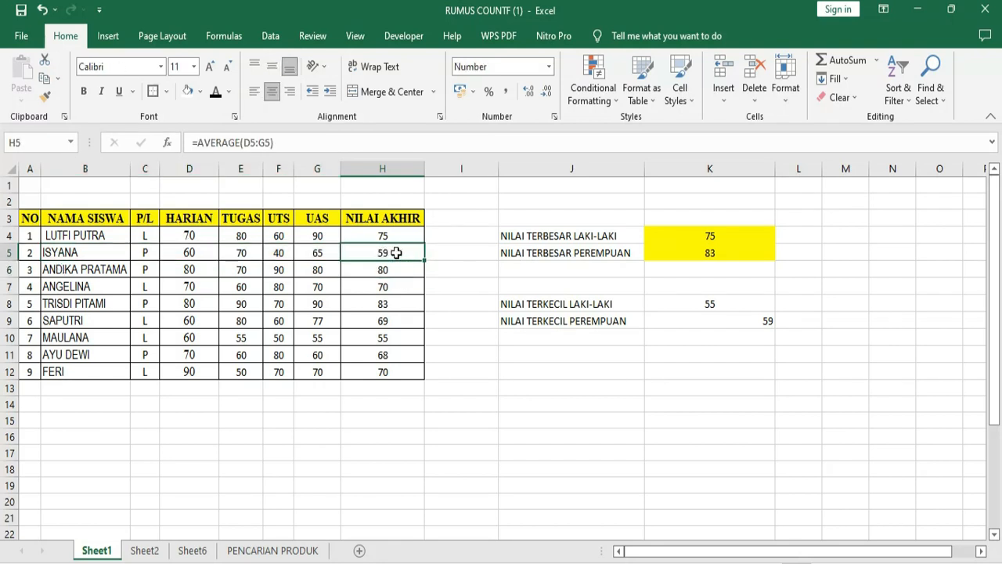
Center the contents of cell K9 horizontally.
left_click(738, 319)
left_click(276, 94)
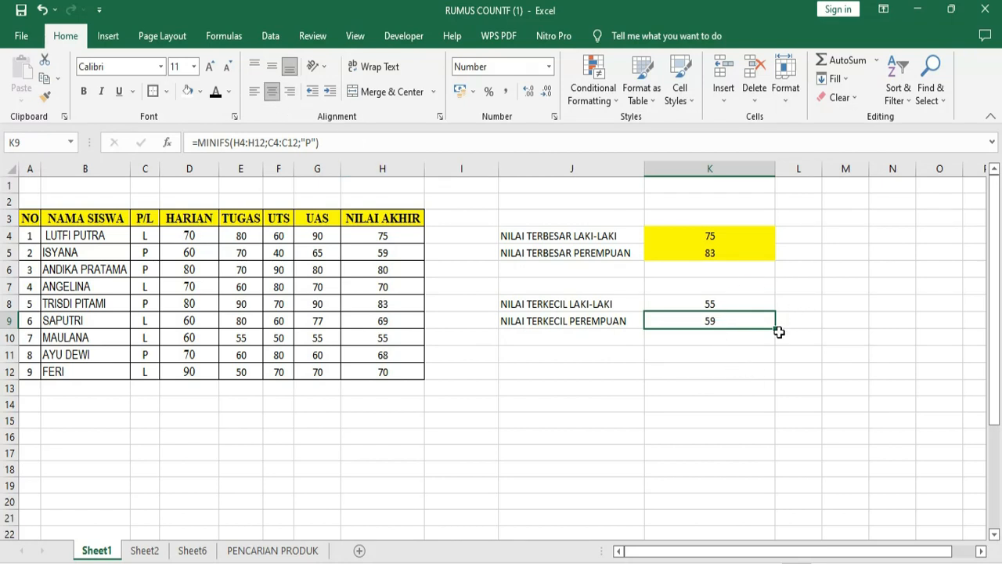
Review the MAXIFS formulas in K4 and K5 and the MINIFS formulas in K8 and K9.
double_click(694, 237)
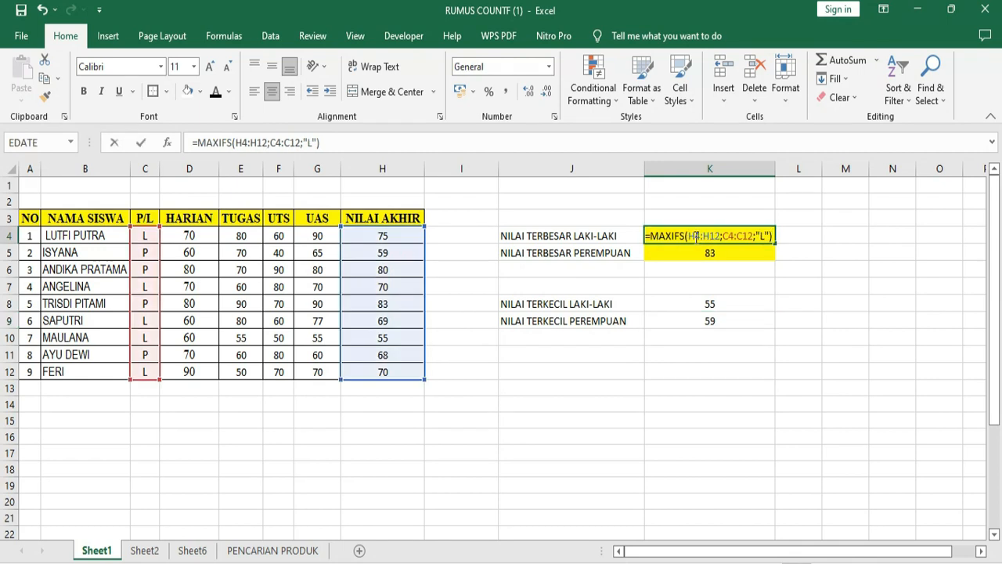
left_click(599, 257)
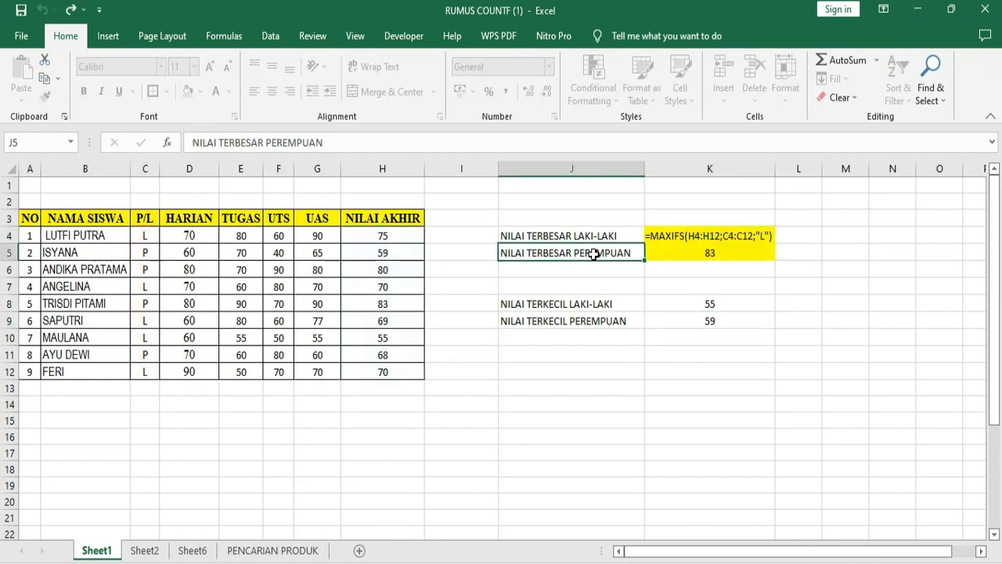
double_click(693, 257)
left_click(570, 306)
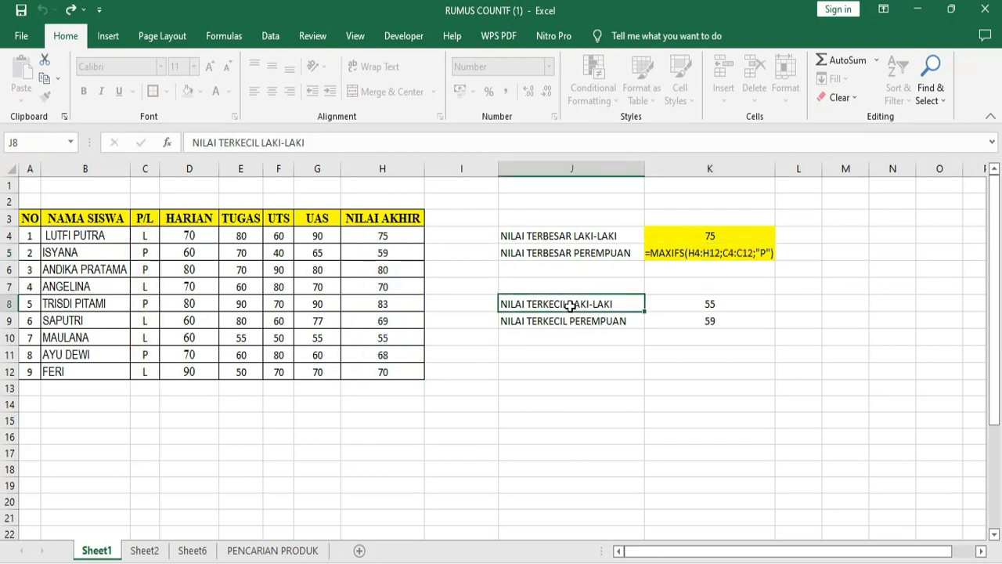
double_click(678, 306)
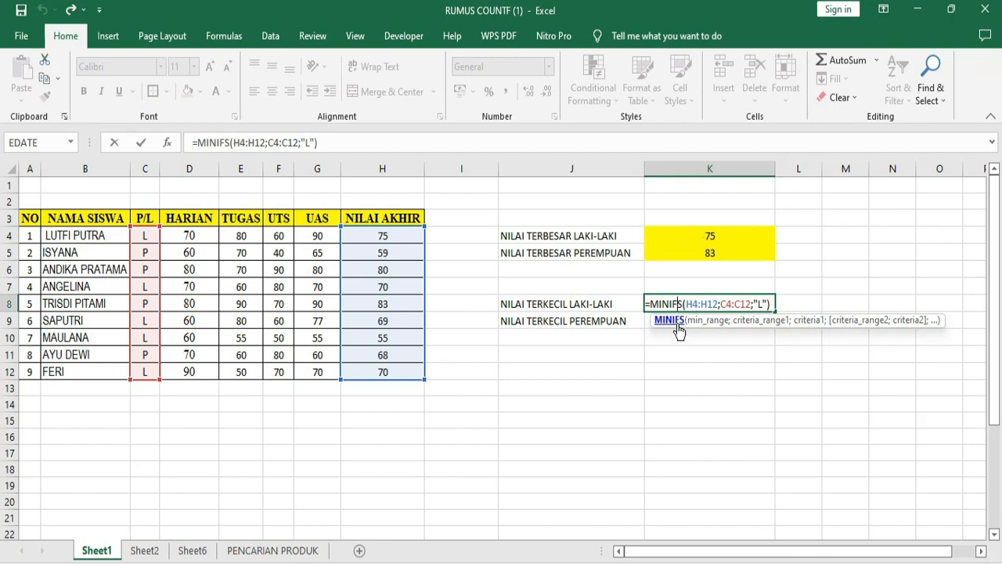
key("Return")
left_click(610, 322)
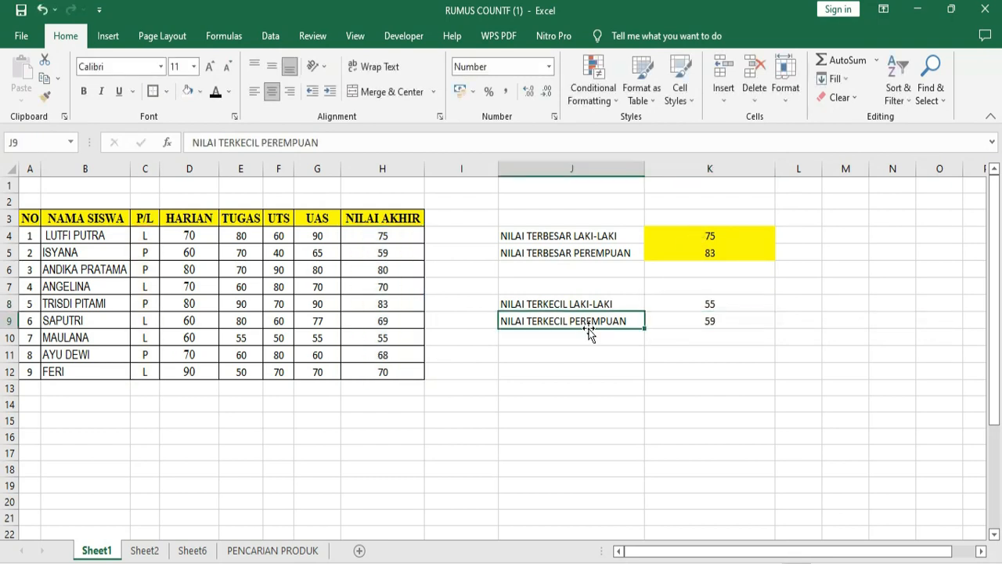
left_click(692, 327)
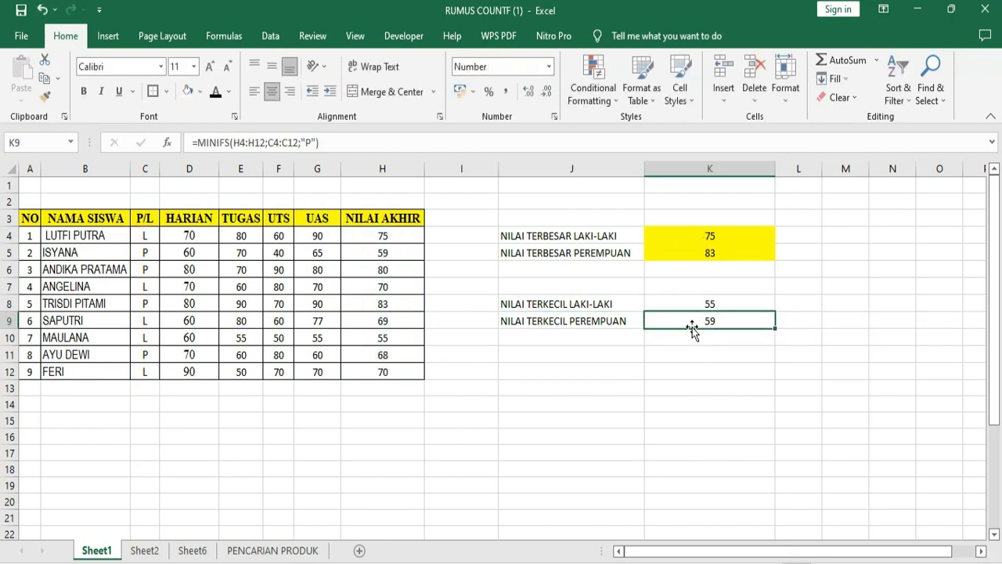
double_click(693, 328)
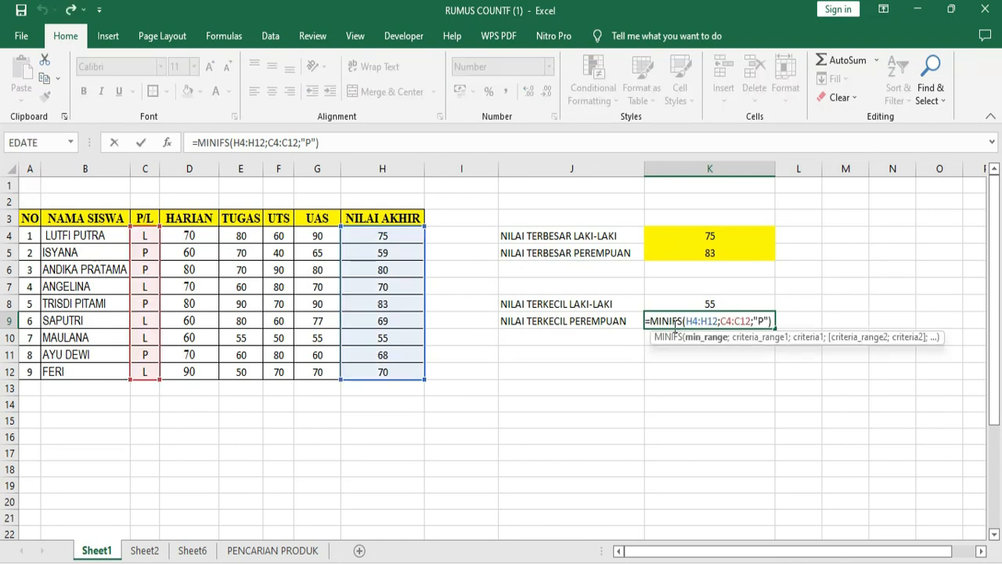
key("Return")
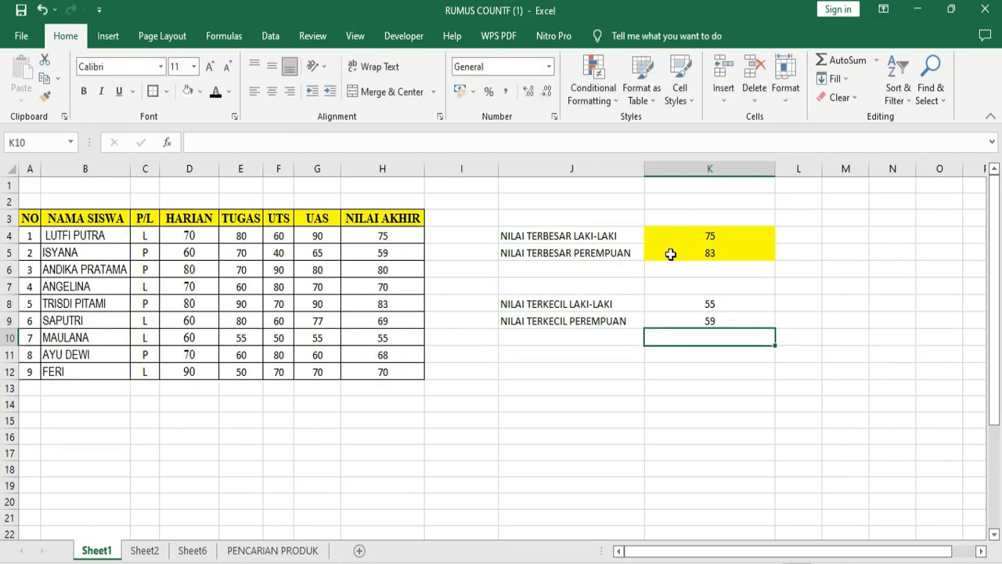
double_click(671, 254)
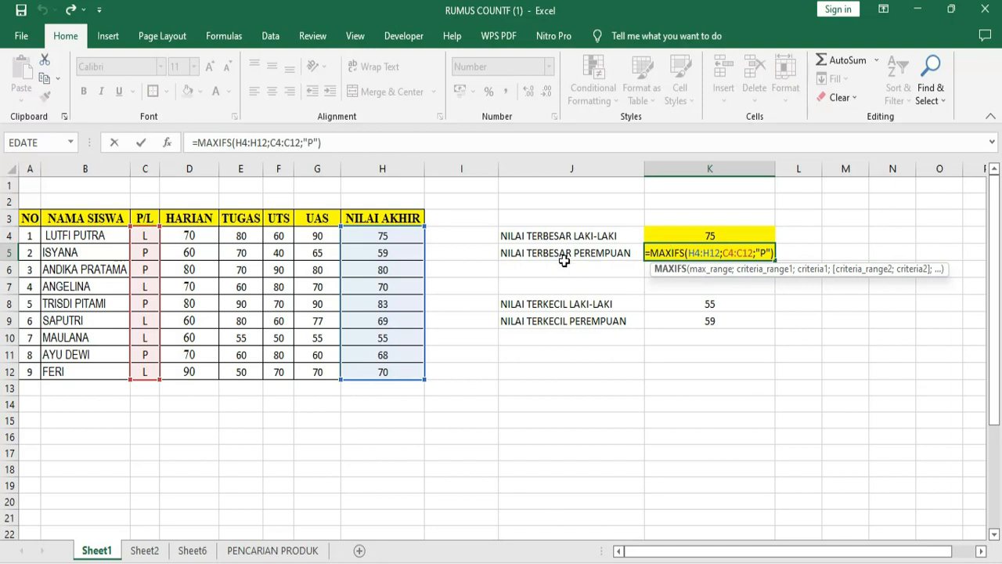
key("Return")
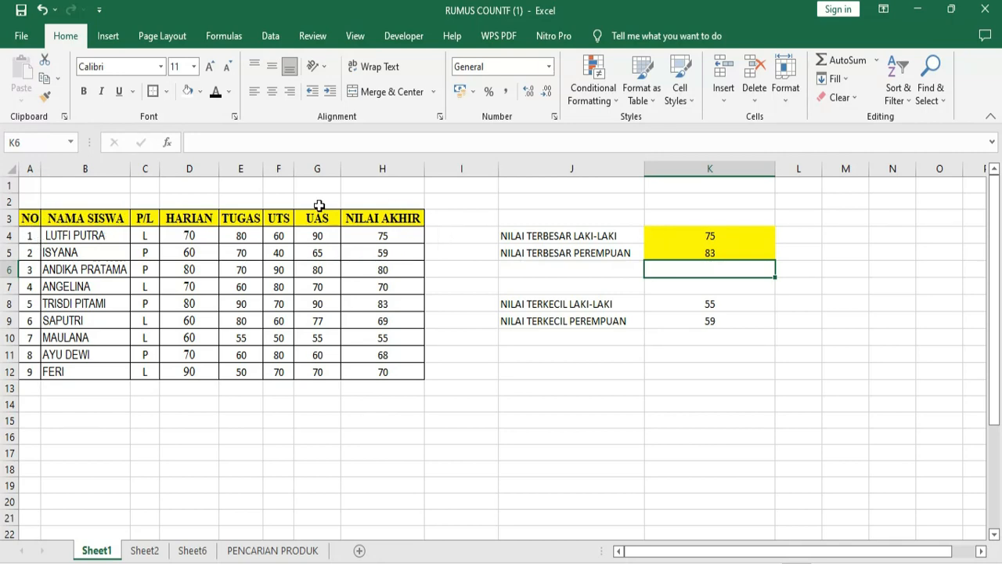
On Sheet2, enter =MAX(C4:C16) in E18 to find the highest quantity in the TERJUAL column.
left_click(147, 552)
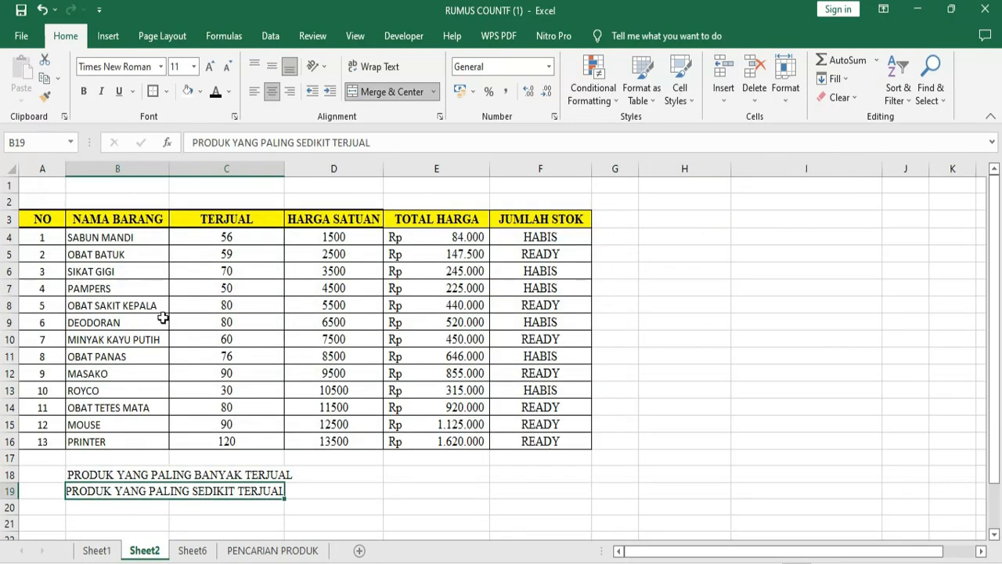
left_click(320, 475)
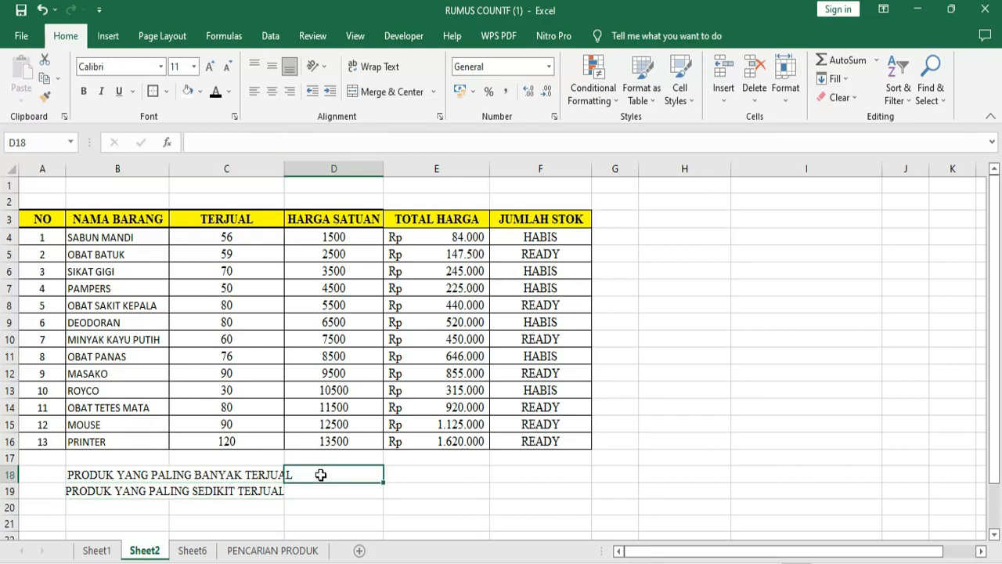
left_click(404, 475)
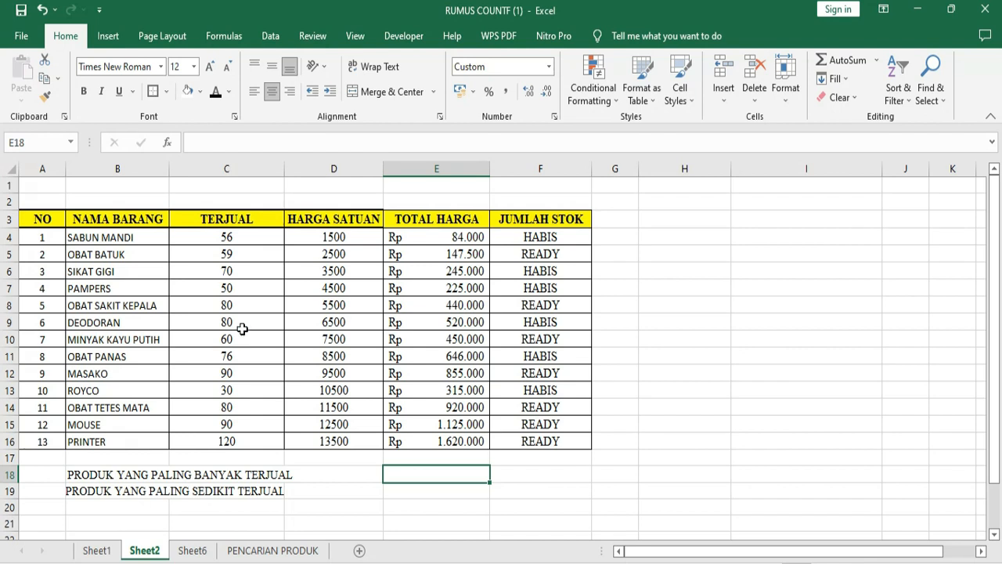
double_click(437, 474)
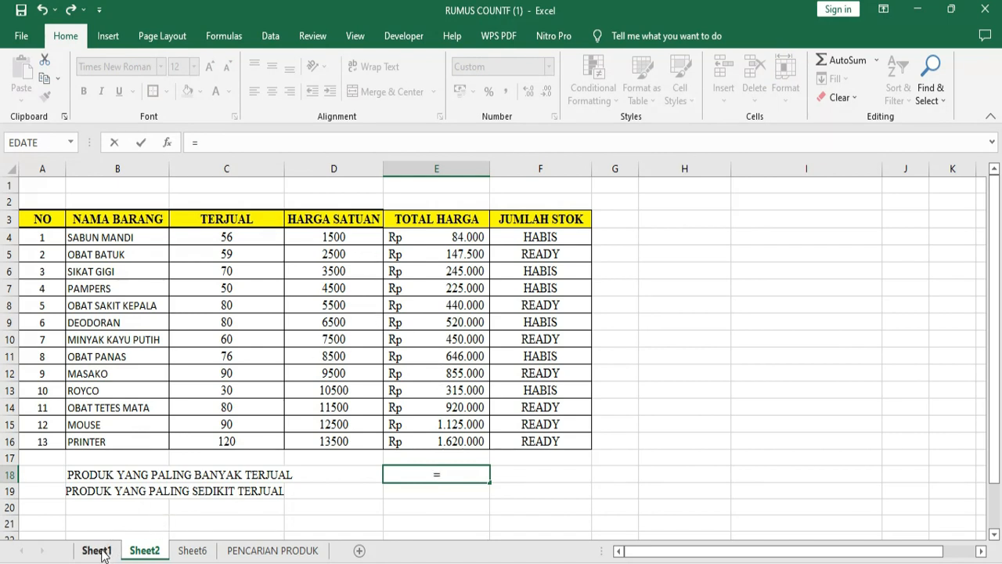
key("Escape")
type("=MAX")
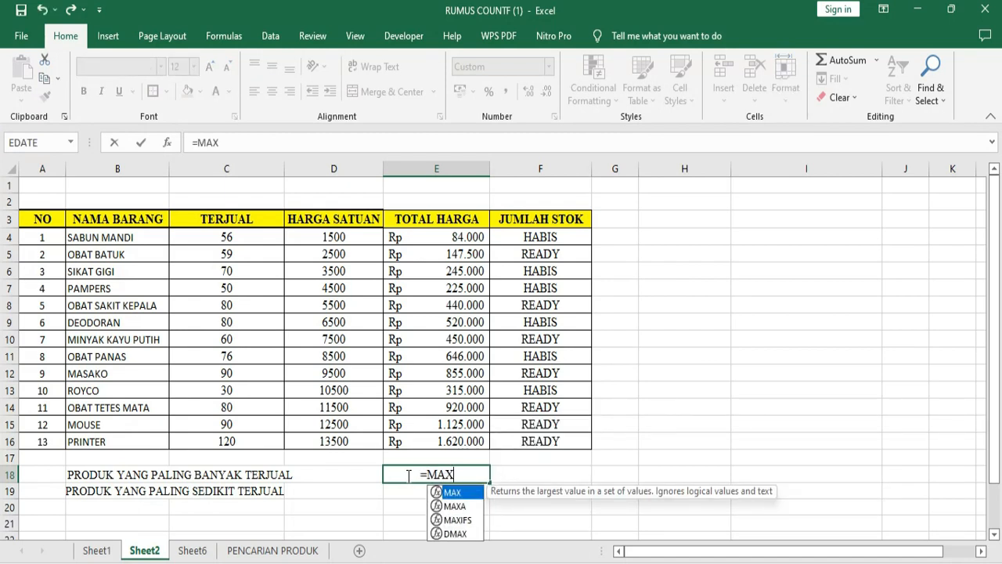
type("(")
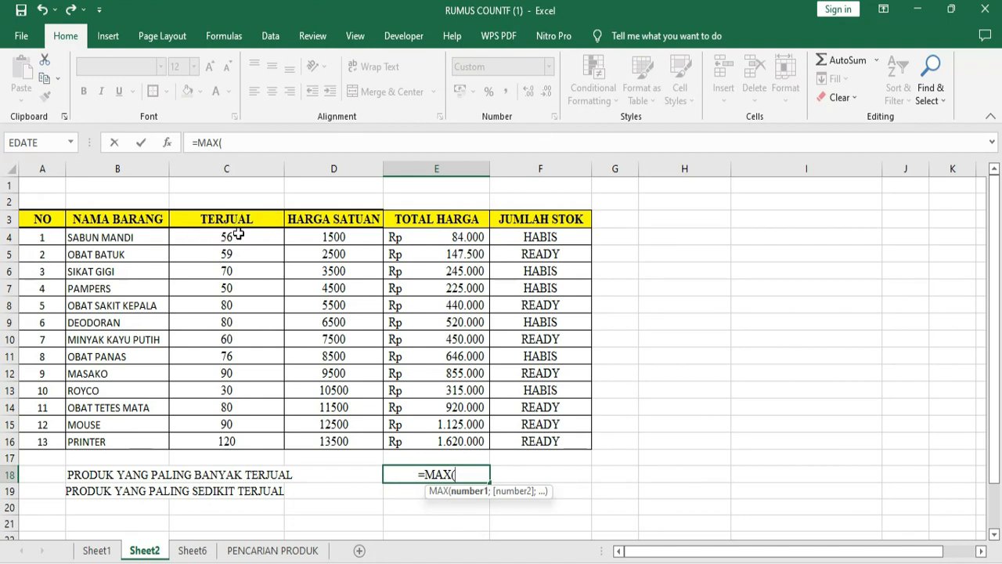
left_click_drag(230, 235, 245, 439)
type(")")
key("Return")
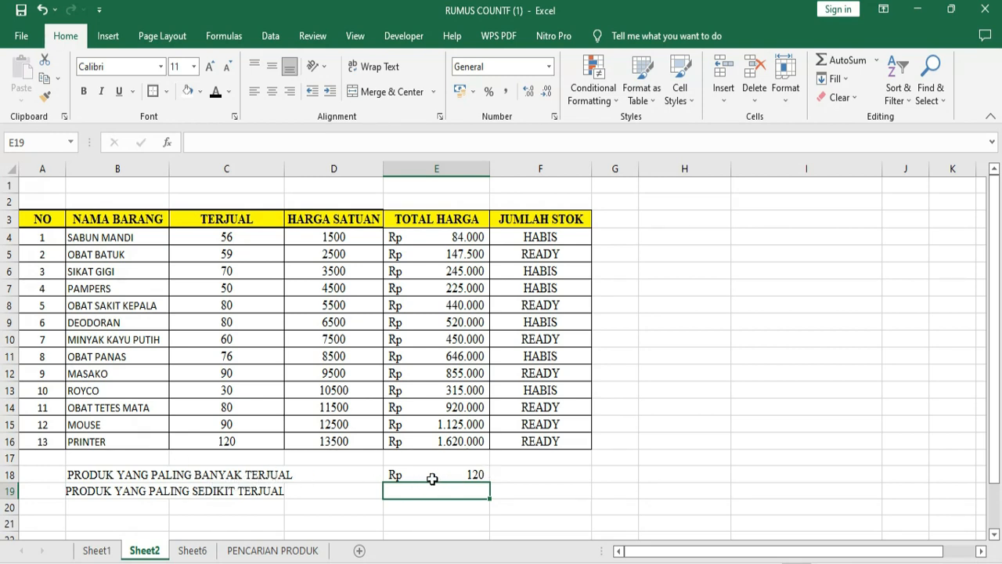
Format cell E18 as Number with 0 decimal places and the 1000 separator.
left_click(463, 473)
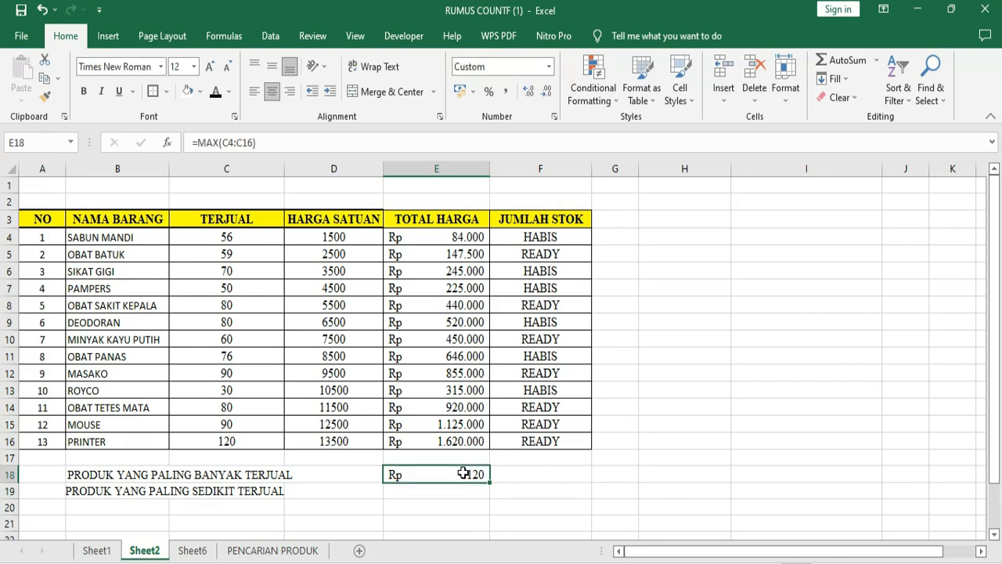
right_click(415, 475)
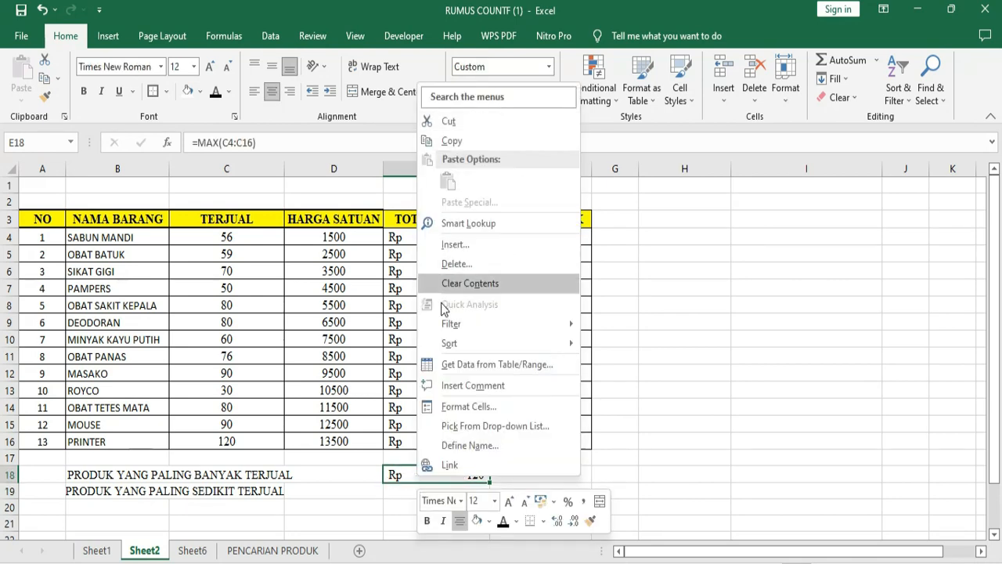
left_click(470, 407)
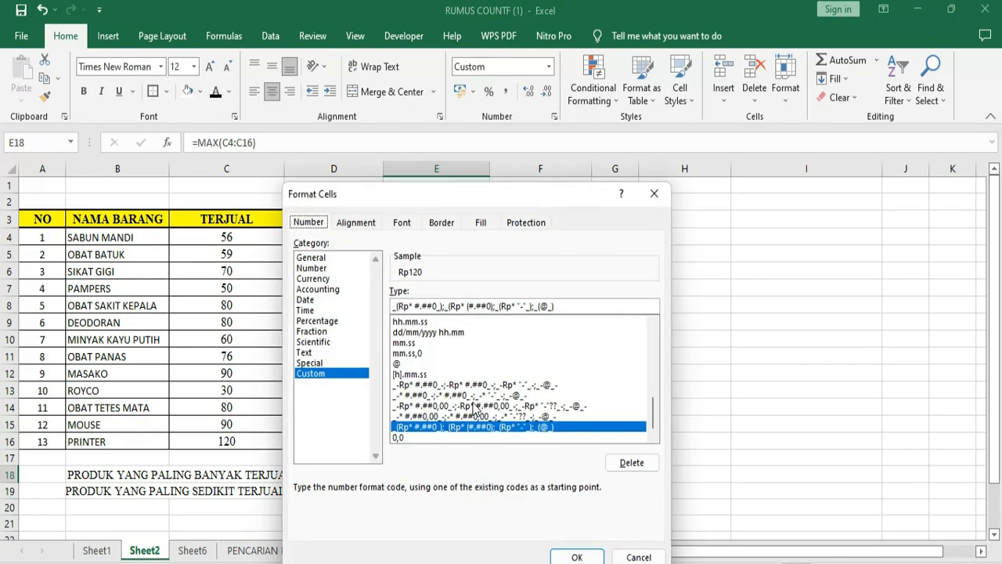
left_click(319, 258)
left_click(321, 268)
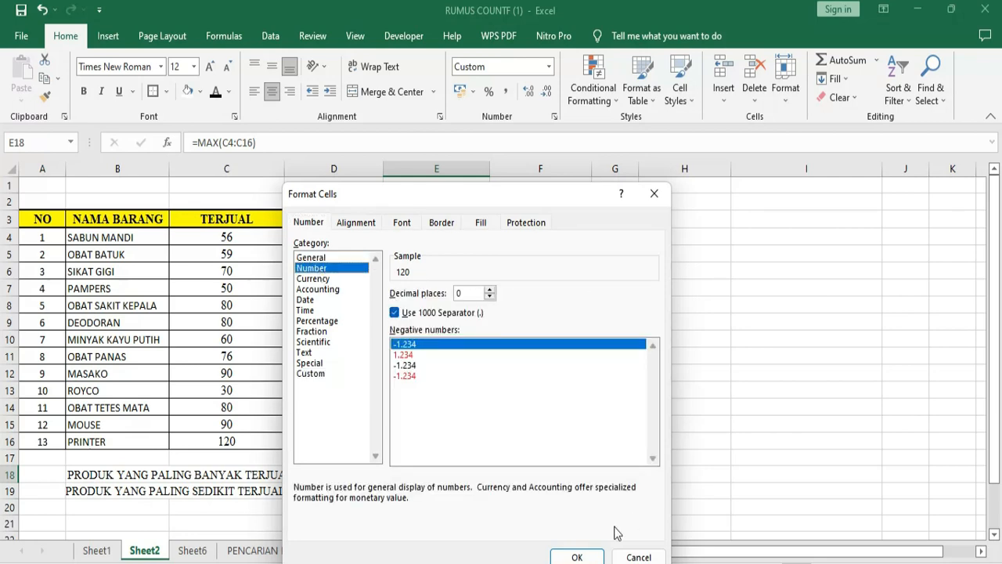
left_click(577, 556)
left_click(515, 479)
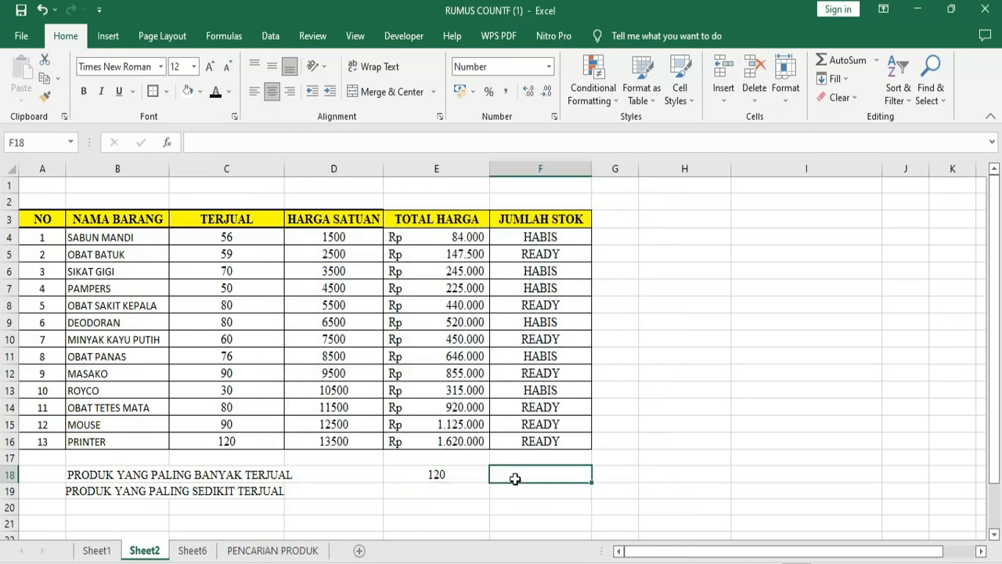
Compare the E18 result with each TERJUAL value in C4:C16.
left_click(436, 475)
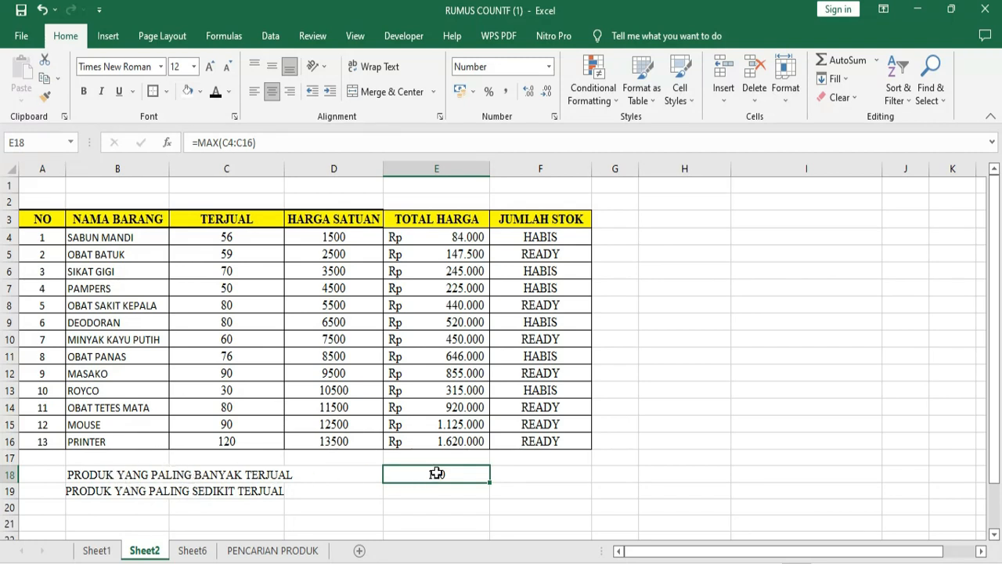
left_click(246, 235)
left_click(242, 253)
left_click(235, 269)
left_click(228, 286)
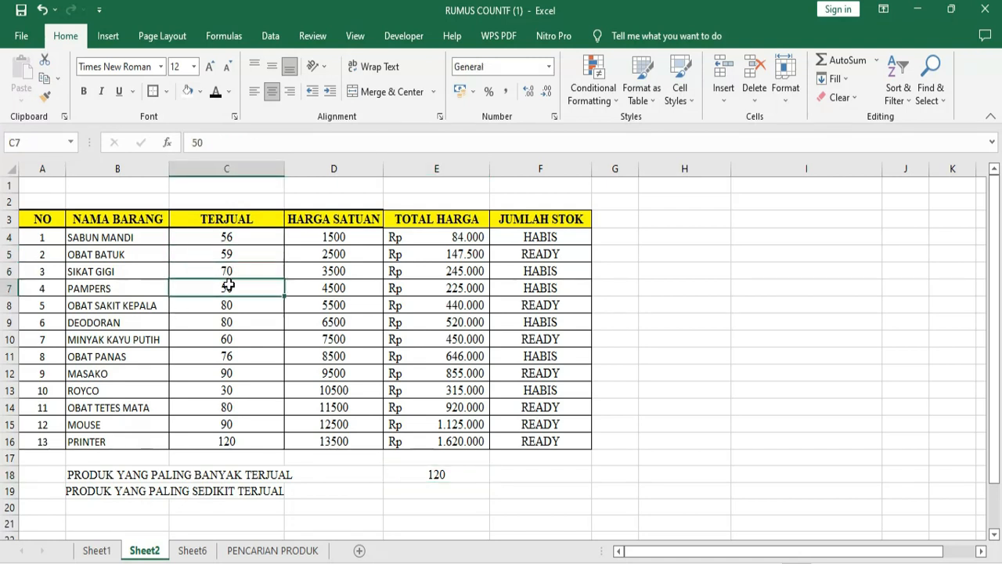
left_click(228, 304)
left_click(227, 322)
left_click(228, 339)
left_click(228, 356)
left_click(230, 373)
left_click(231, 390)
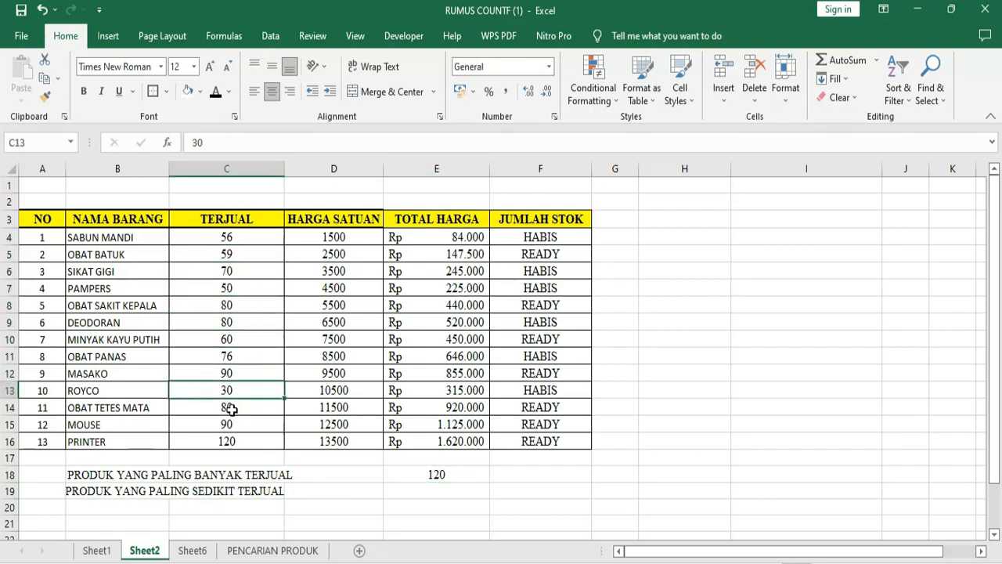
left_click(231, 408)
left_click(231, 423)
left_click(232, 442)
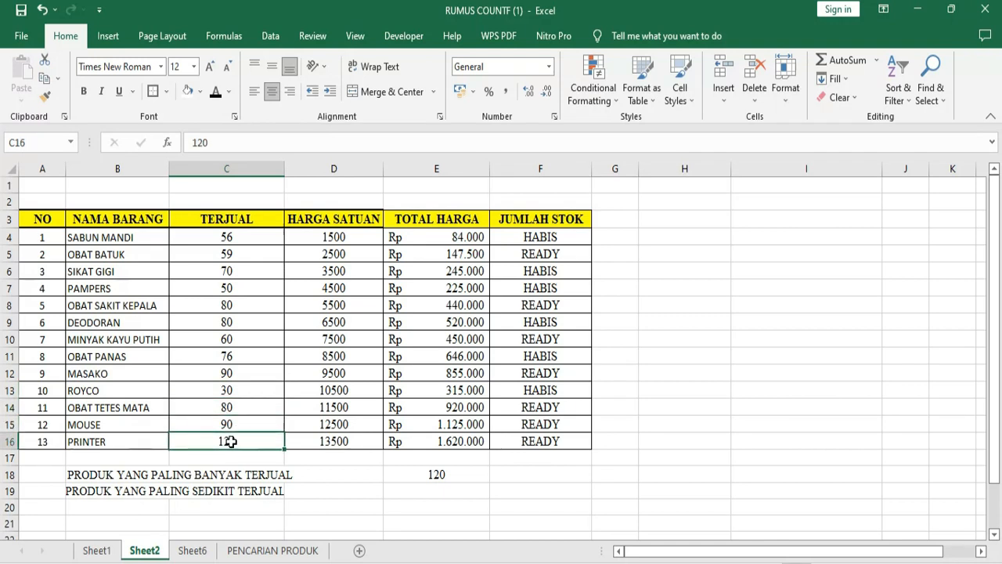
Match the highest sold quantity in E18 to its product name in the NAMA BARANG column.
left_click(98, 443)
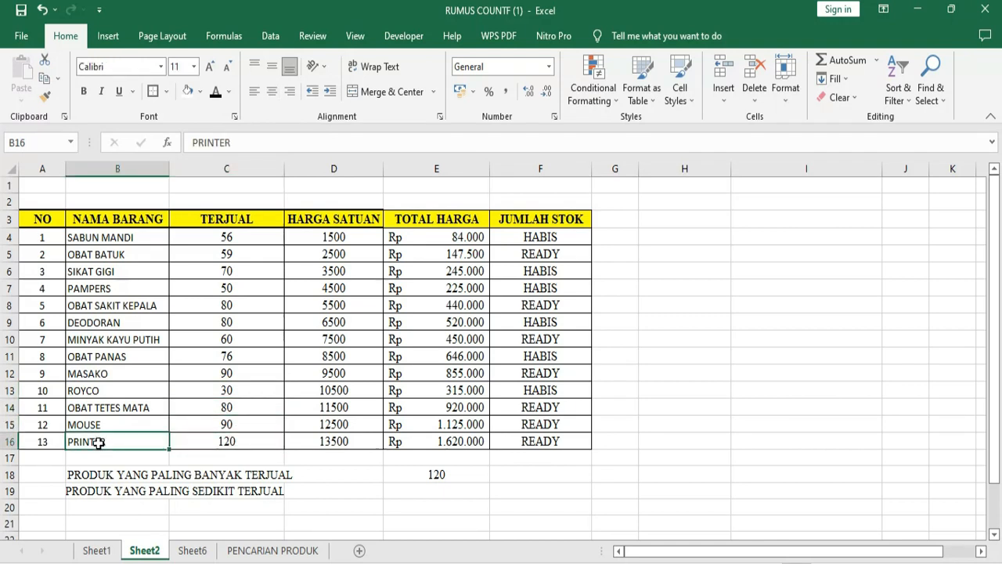
left_click(451, 478)
scroll(578, 439, "down", 1)
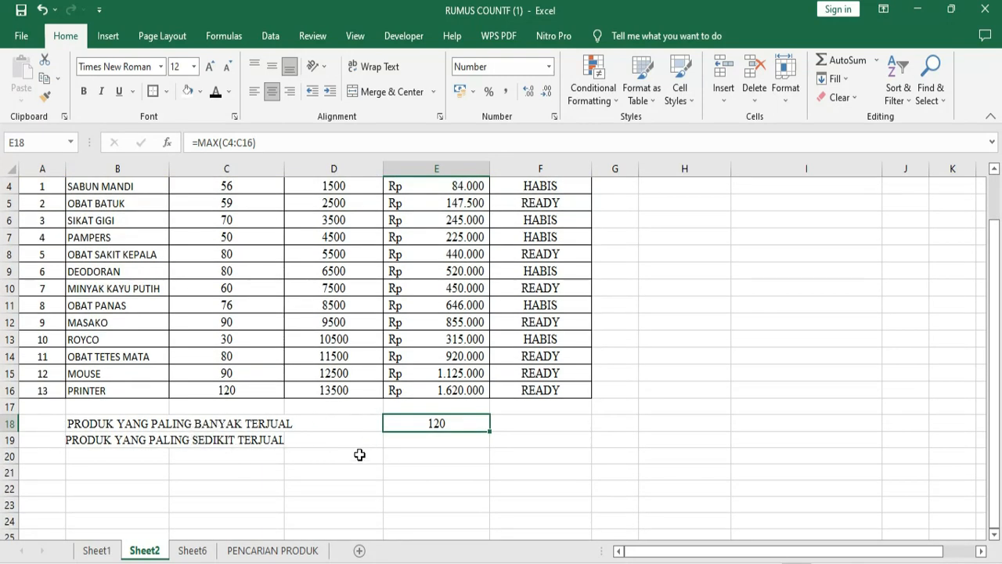
scroll(494, 463, "up", 1)
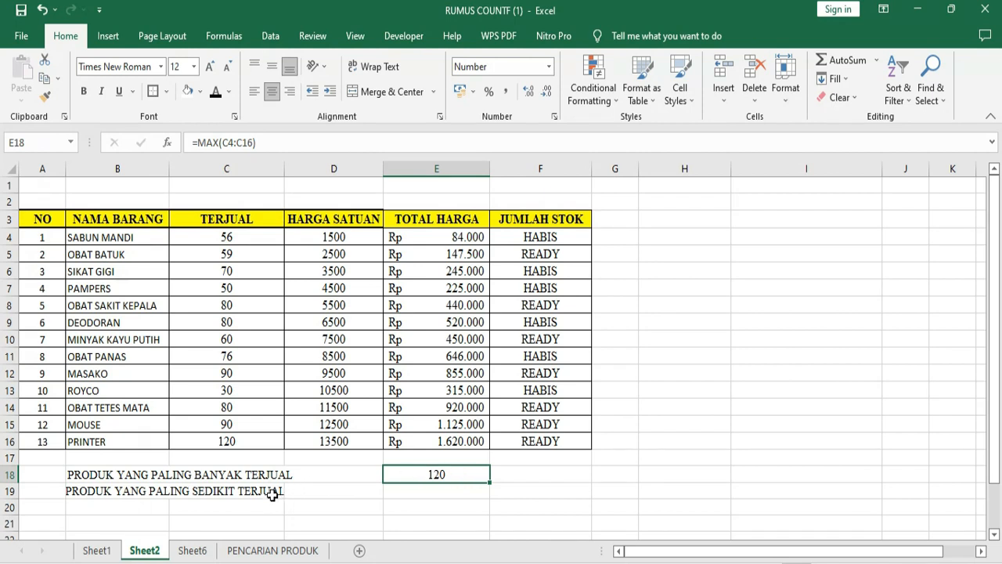
Enter =MIN(C4:C16) in E19 to find the lowest TERJUAL quantity, and center the cell horizontally.
left_click(403, 493)
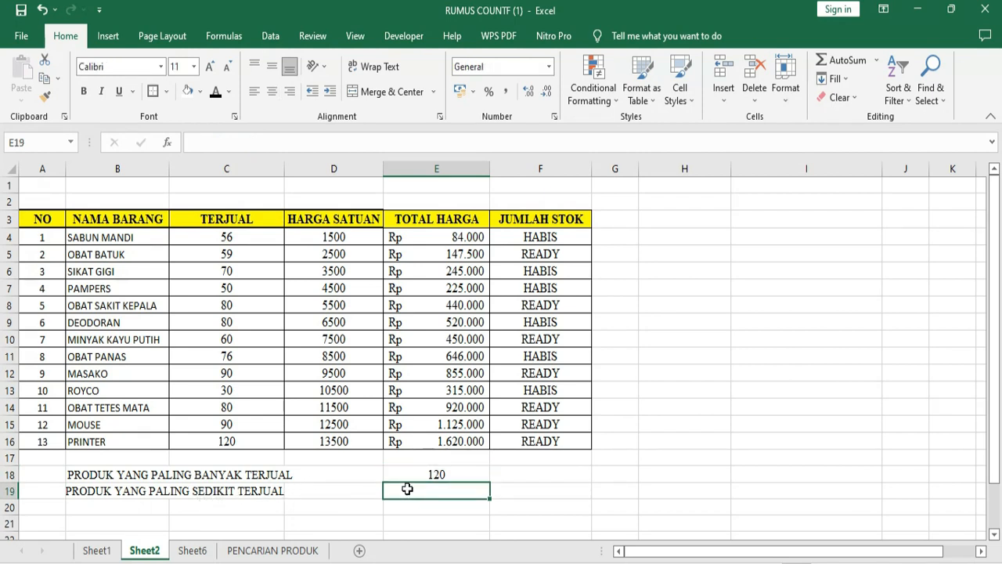
type("=")
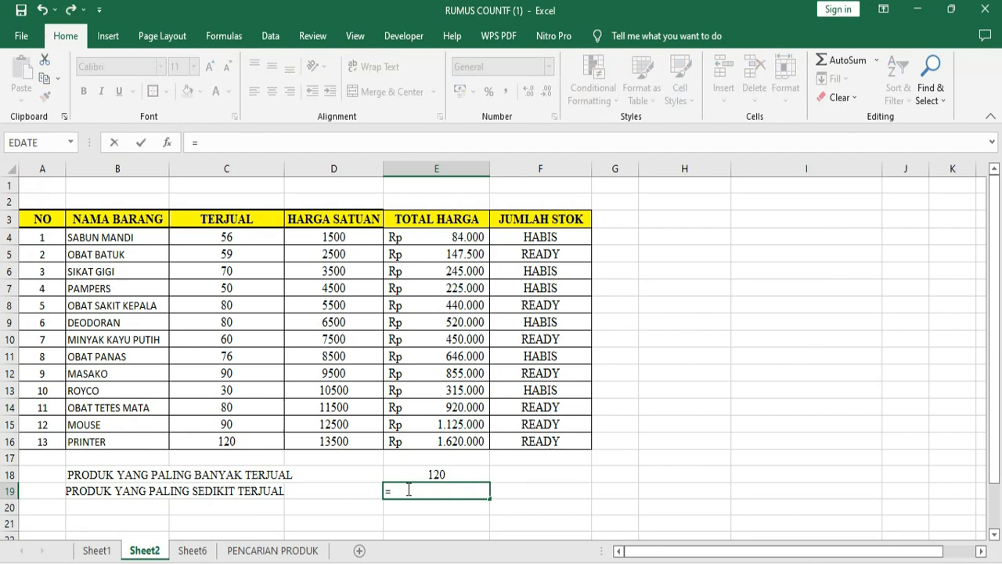
type("MIN")
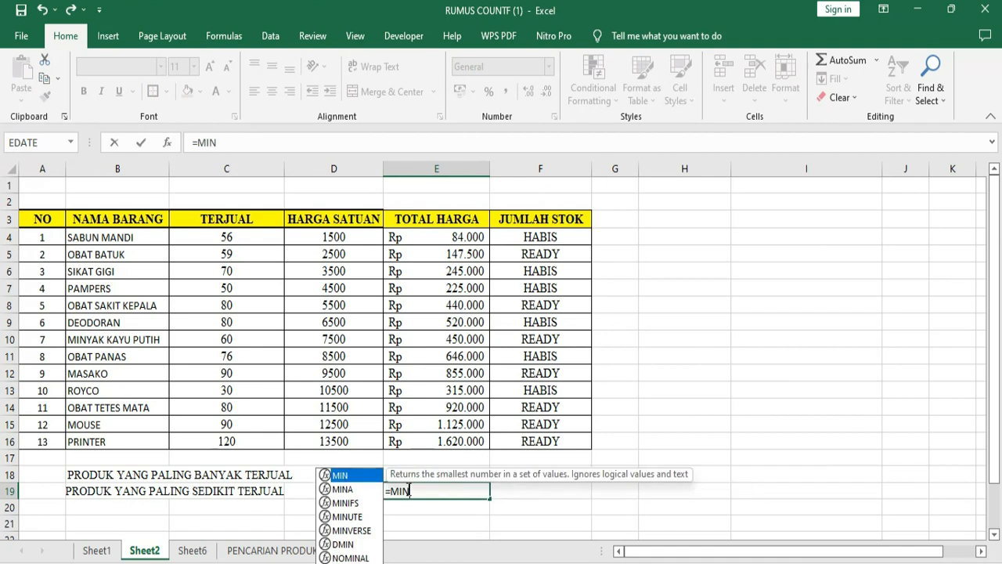
type("(")
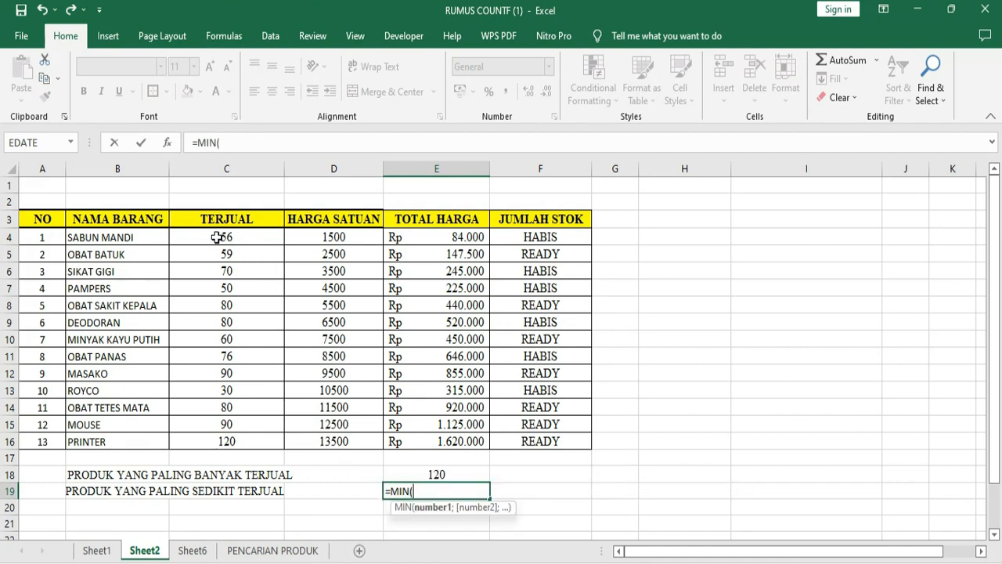
left_click_drag(221, 235, 234, 442)
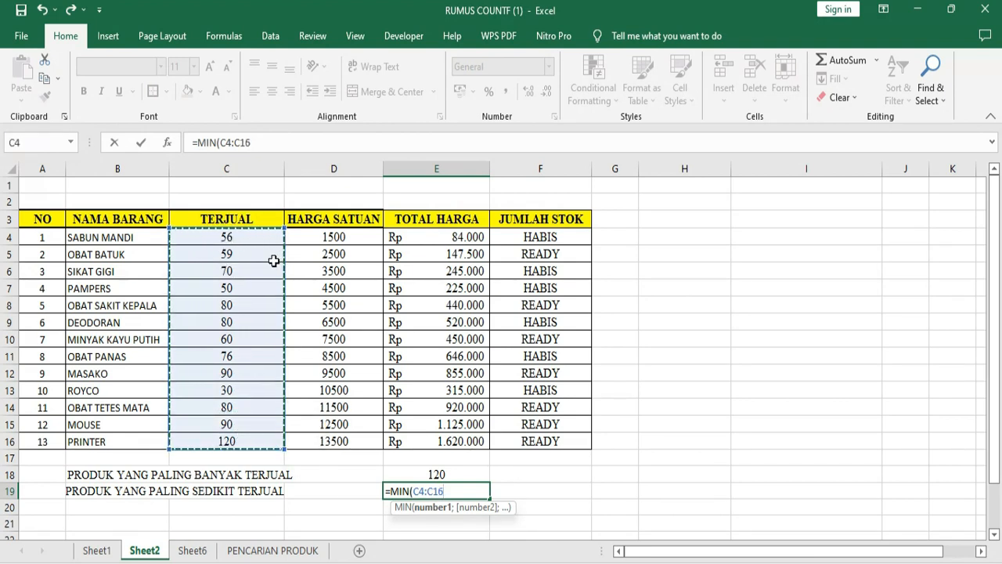
type(")")
key("Return")
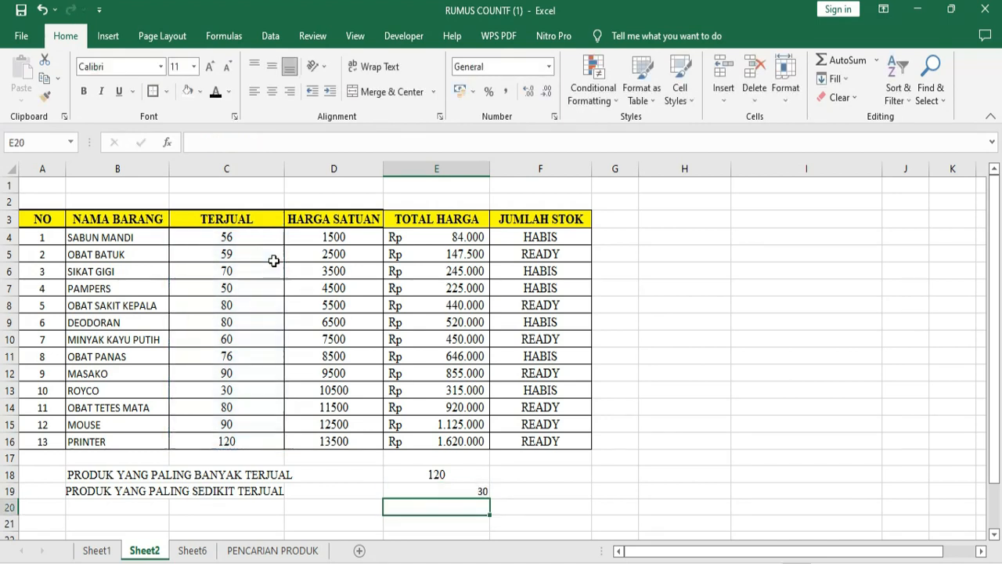
left_click(426, 488)
left_click(273, 94)
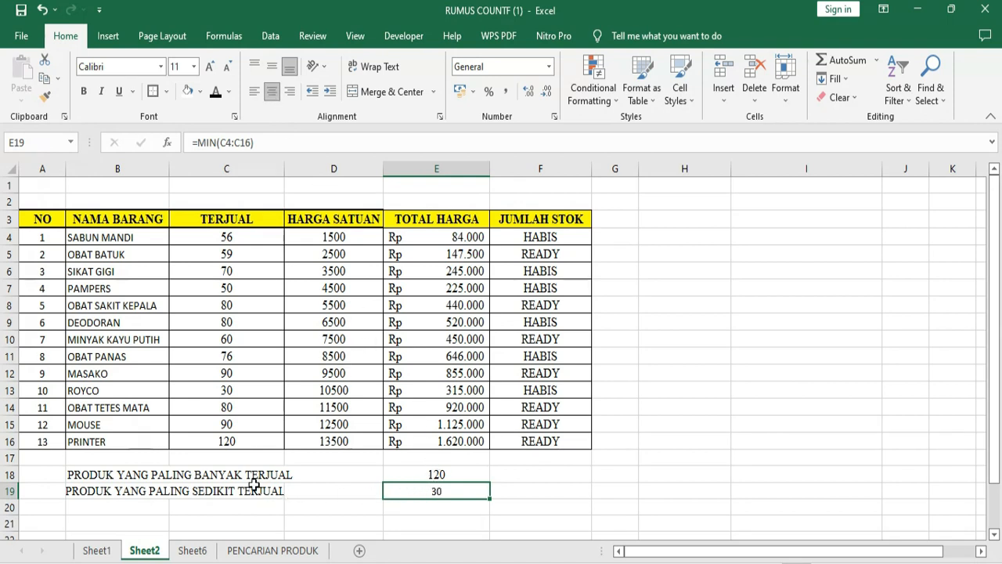
Compare the E19 result with the TERJUAL values and check which product in row 13 it belongs to.
left_click(239, 390)
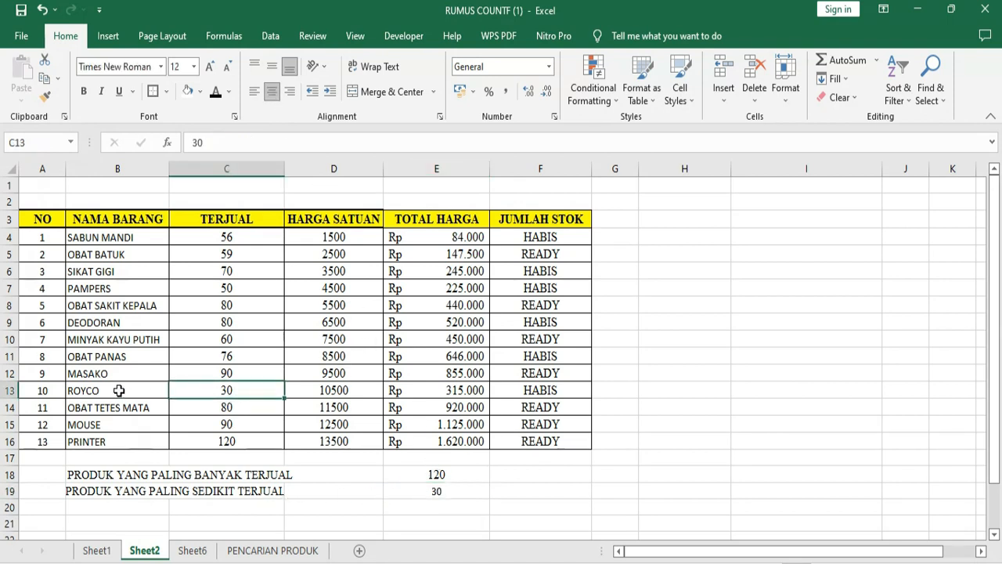
left_click(238, 236)
left_click(235, 255)
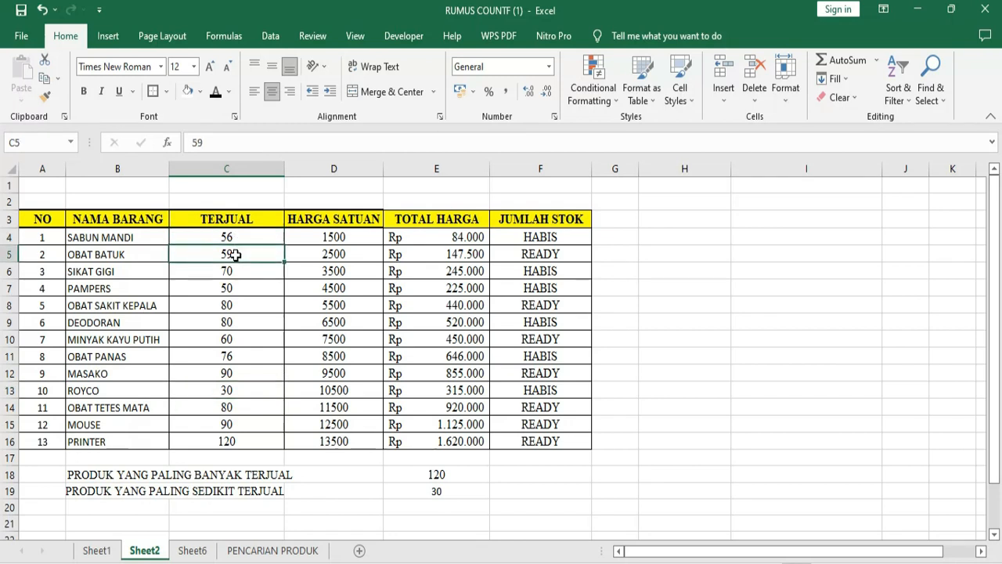
left_click(232, 271)
left_click(228, 288)
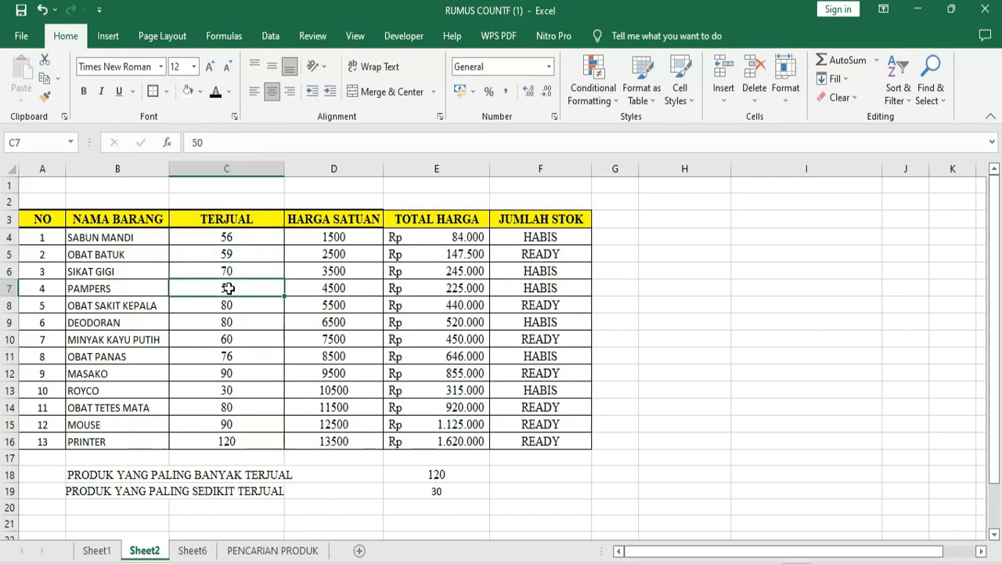
left_click(233, 390)
left_click_drag(104, 389, 259, 389)
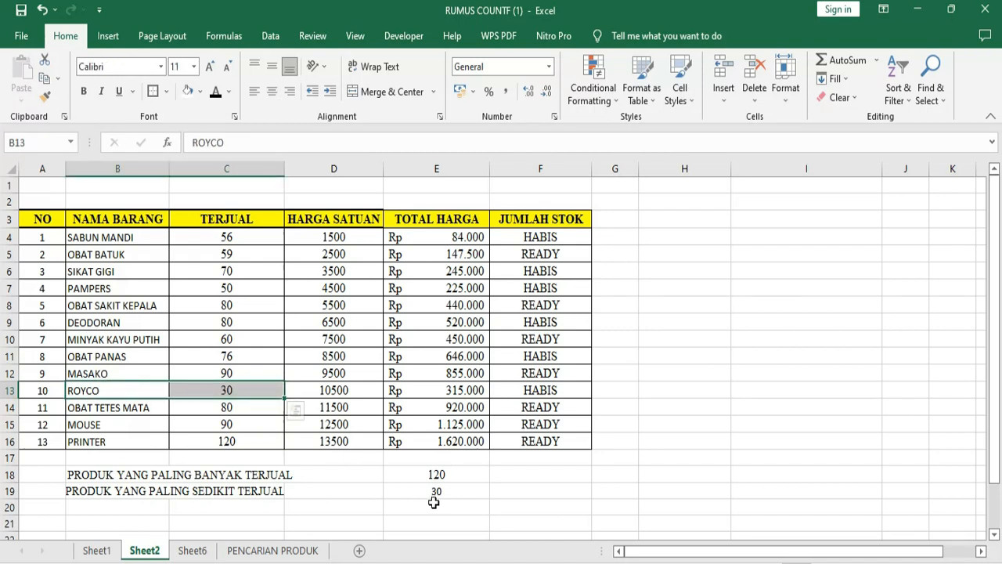
left_click_drag(435, 505, 434, 493)
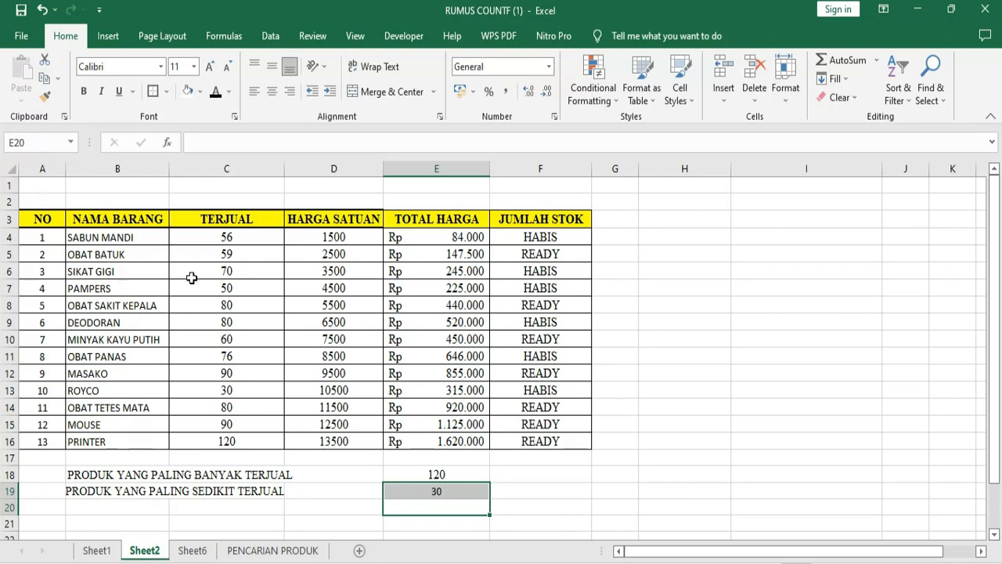
Review the MAX formula in E18 and the MIN formula in E19, and return to Sheet1.
left_click(244, 239)
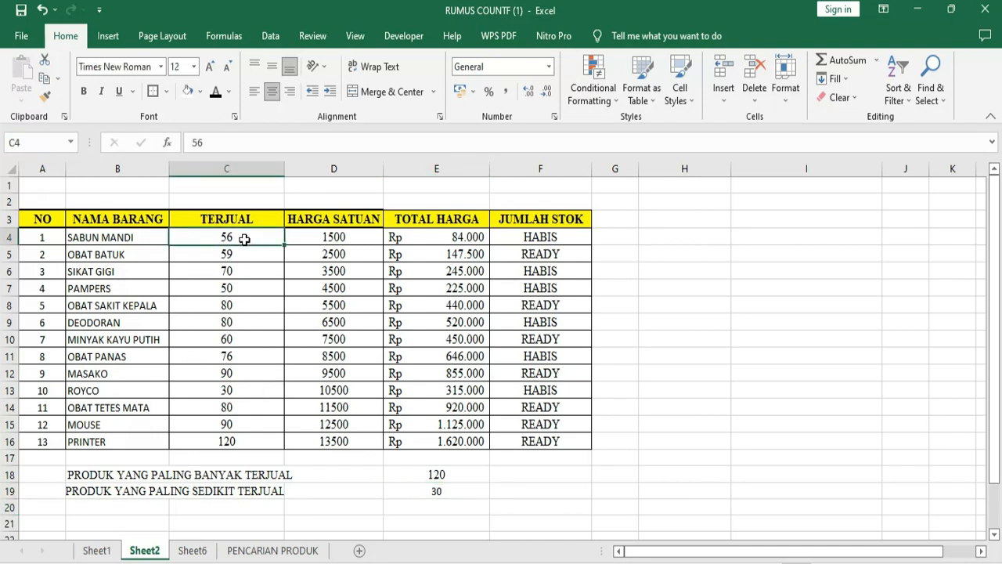
double_click(437, 474)
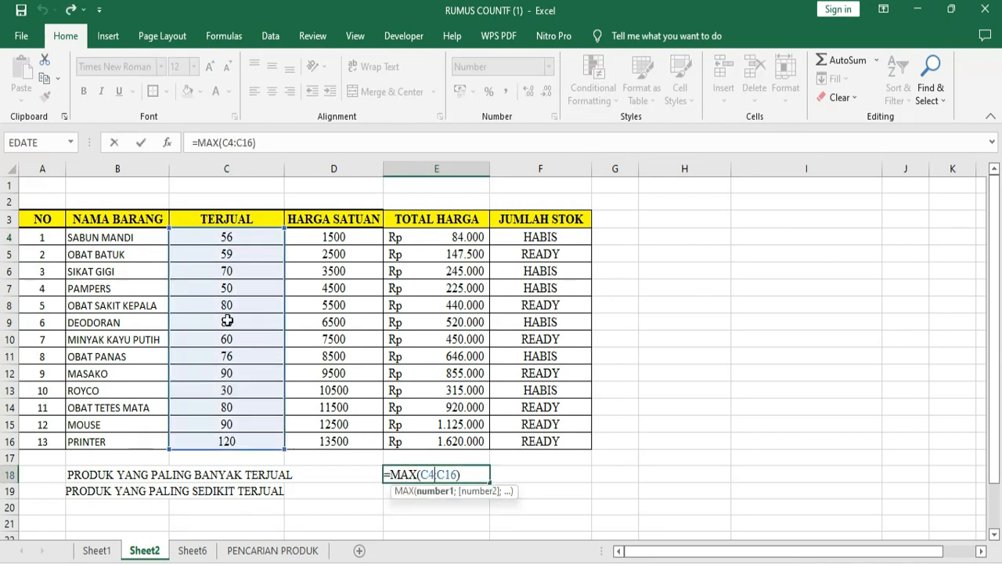
left_click(470, 474)
key("Return")
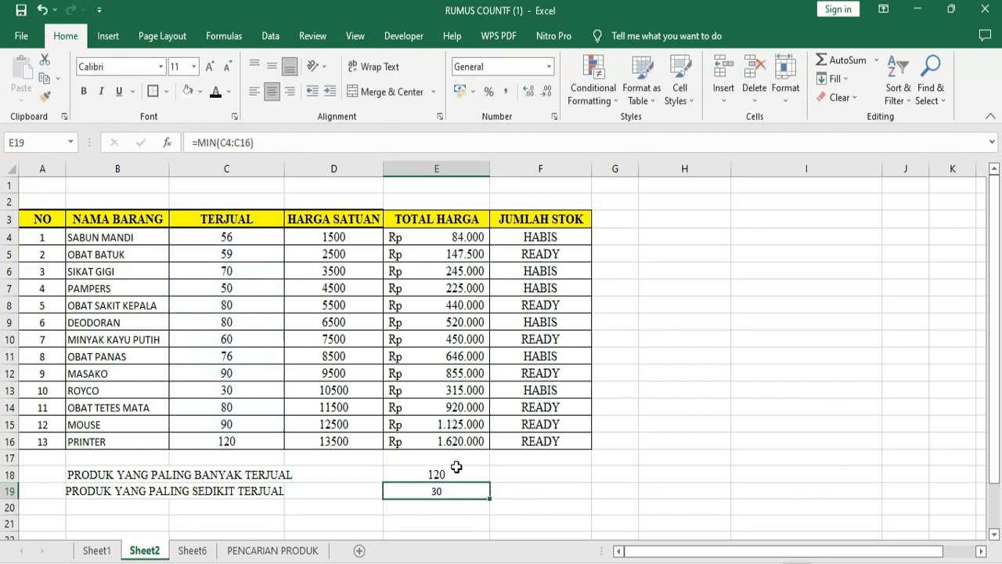
double_click(443, 492)
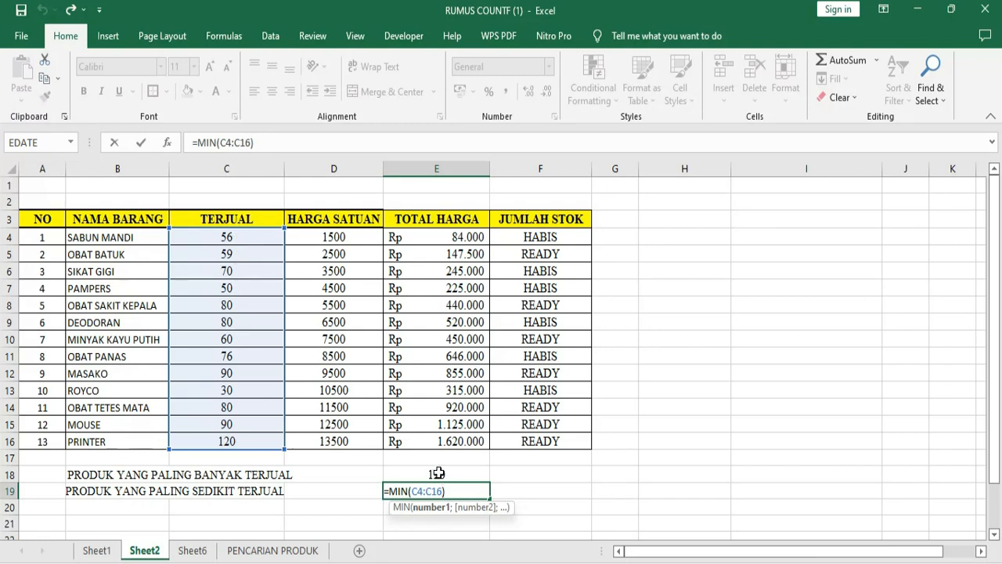
key("Return")
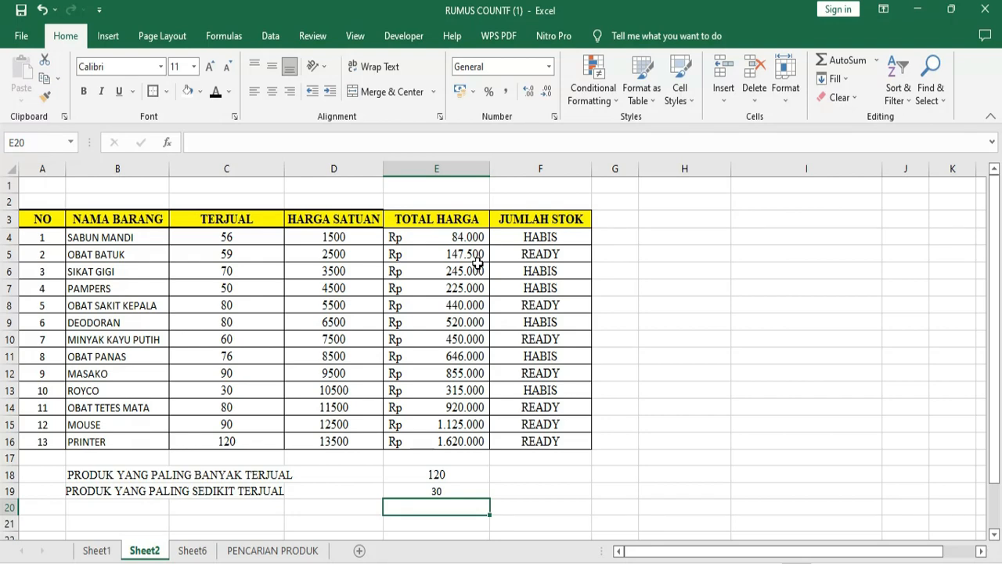
left_click(91, 551)
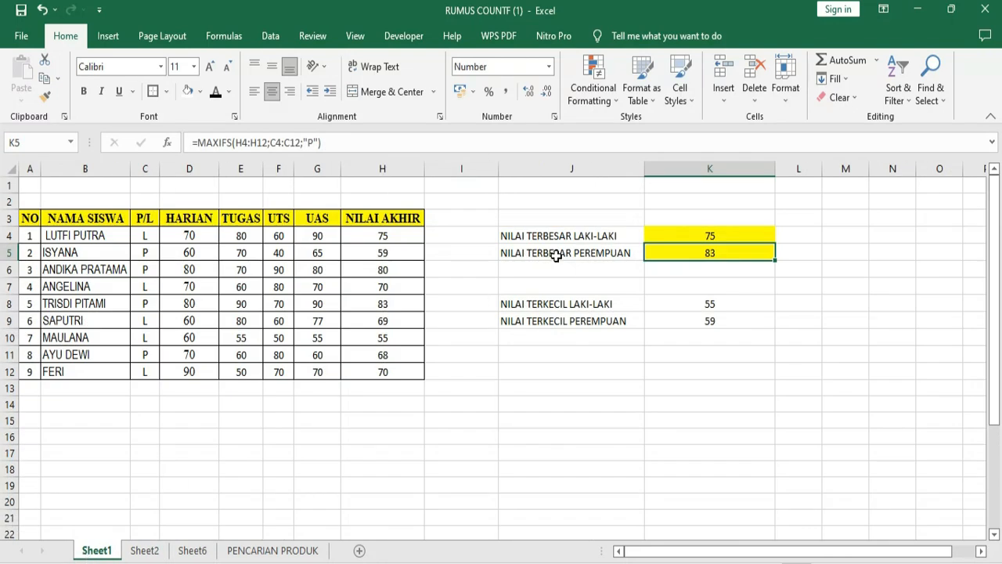